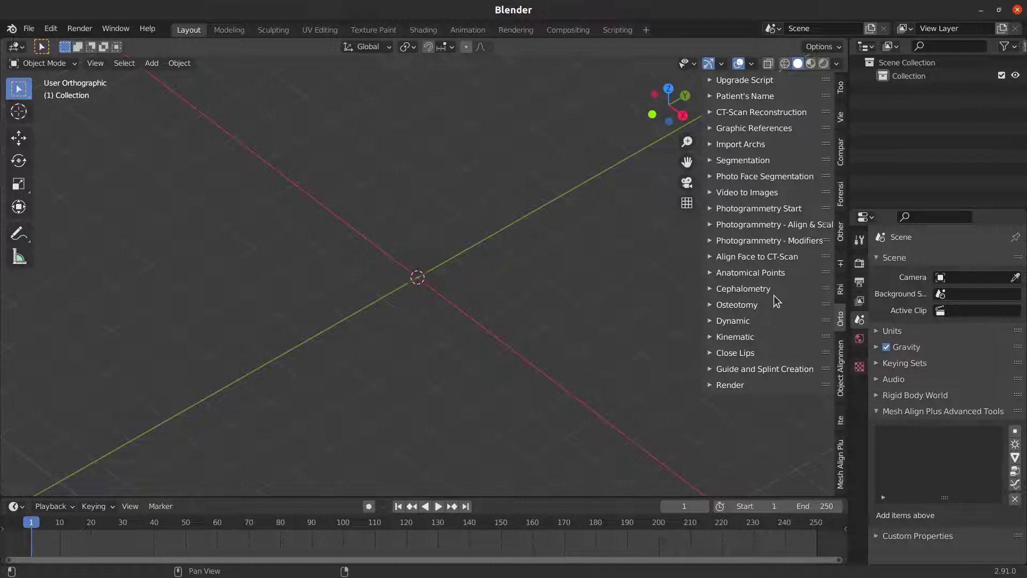
# - Show the Other add-on tools in a widened, enlarged sidebar and expand the Photogrammetry Align & Scale section
pyautogui.click(840, 235)
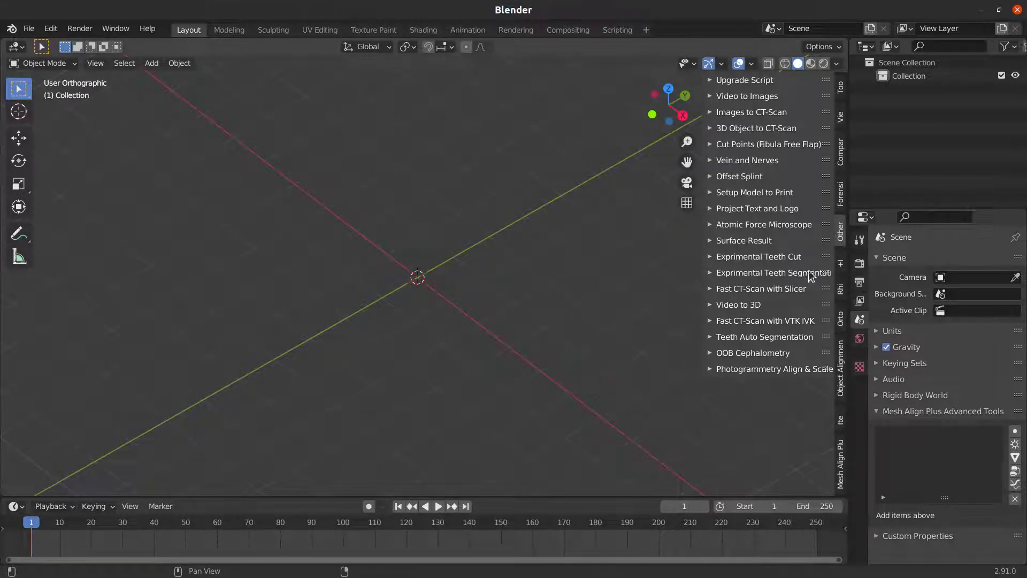
pyautogui.moveTo(704, 323); pyautogui.dragTo(672, 321)
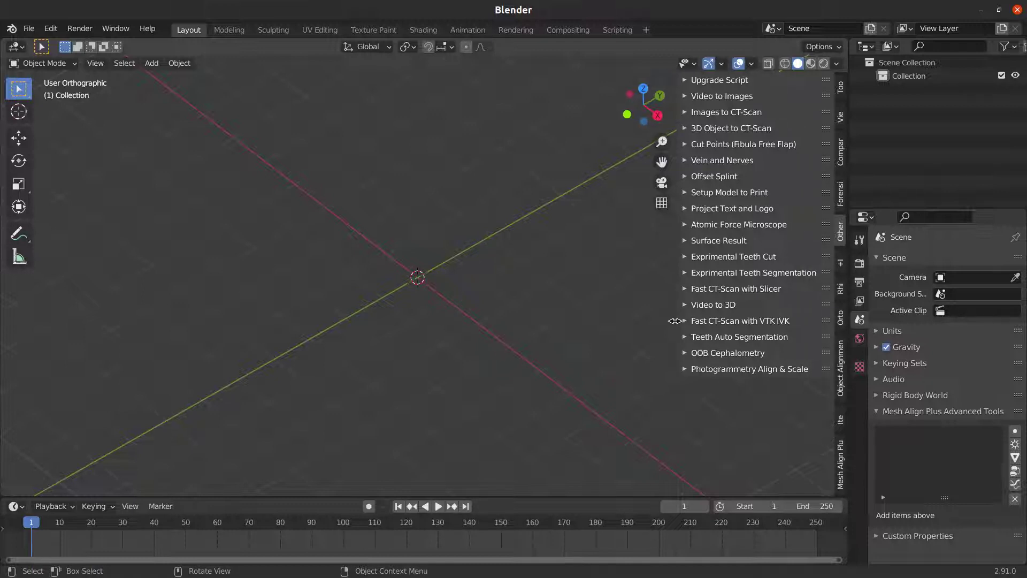
pyautogui.keyDown('ctrl'); pyautogui.moveTo(671, 321); pyautogui.dragTo(712, 274, button='middle'); pyautogui.keyUp('ctrl')
pyautogui.moveTo(663, 267); pyautogui.dragTo(637, 374)
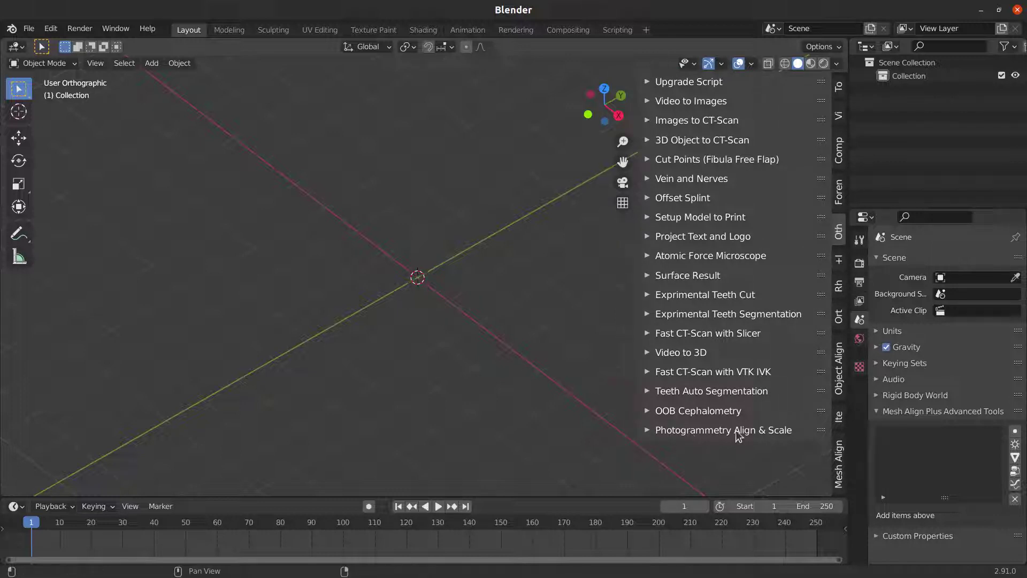
pyautogui.click(646, 429)
pyautogui.scroll(-1, 655, 429)
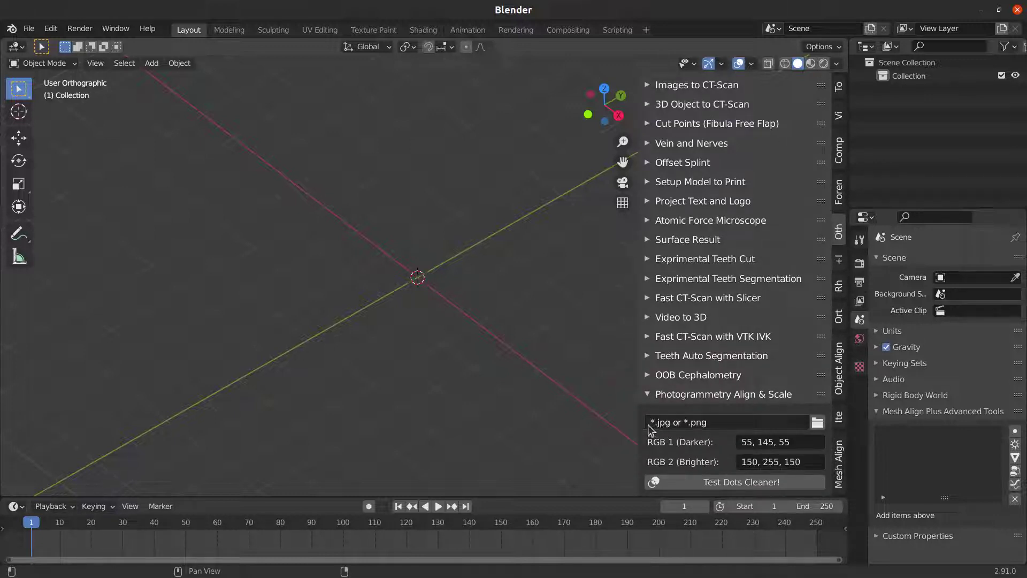
pyautogui.click(647, 395)
pyautogui.click(646, 395)
# - Load the photo 10.jpg from the Menos_26_MENOR_BOM folder as the image for the dots cleaner
pyautogui.click(818, 422)
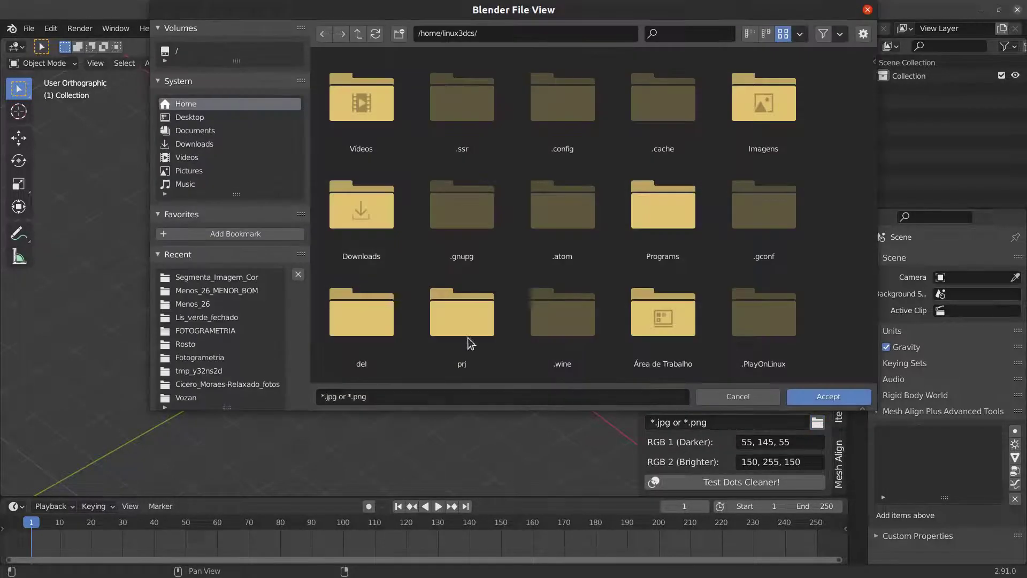
pyautogui.click(242, 276)
pyautogui.click(229, 292)
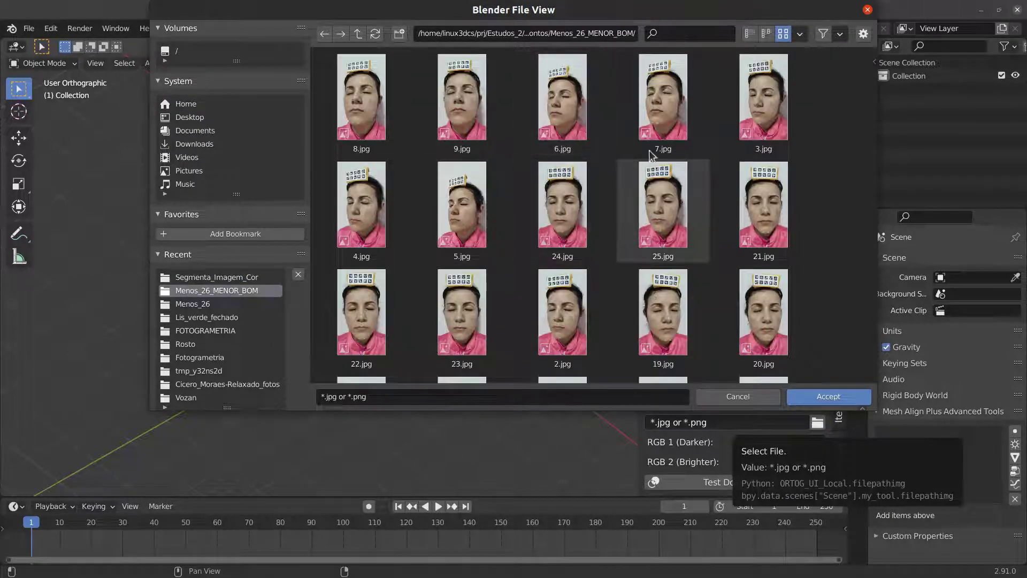
pyautogui.scroll(-5, 618, 244)
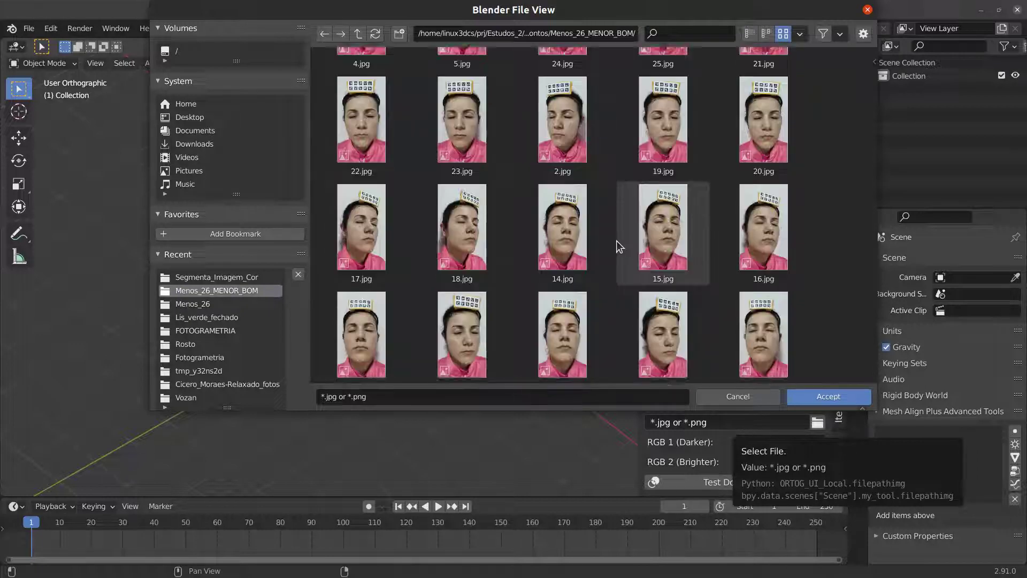
pyautogui.scroll(-3, 617, 240)
pyautogui.click(772, 256)
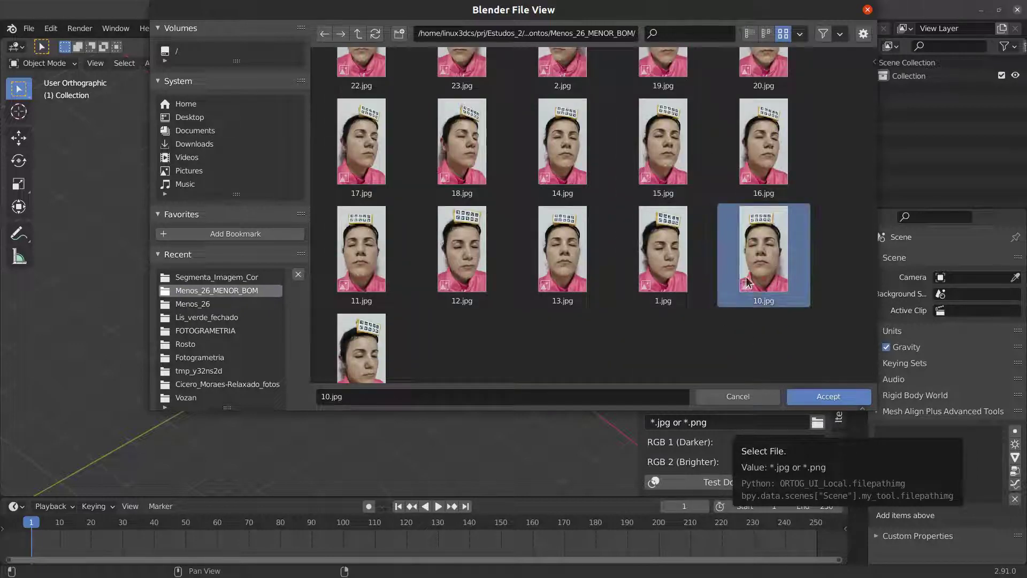
pyautogui.click(833, 399)
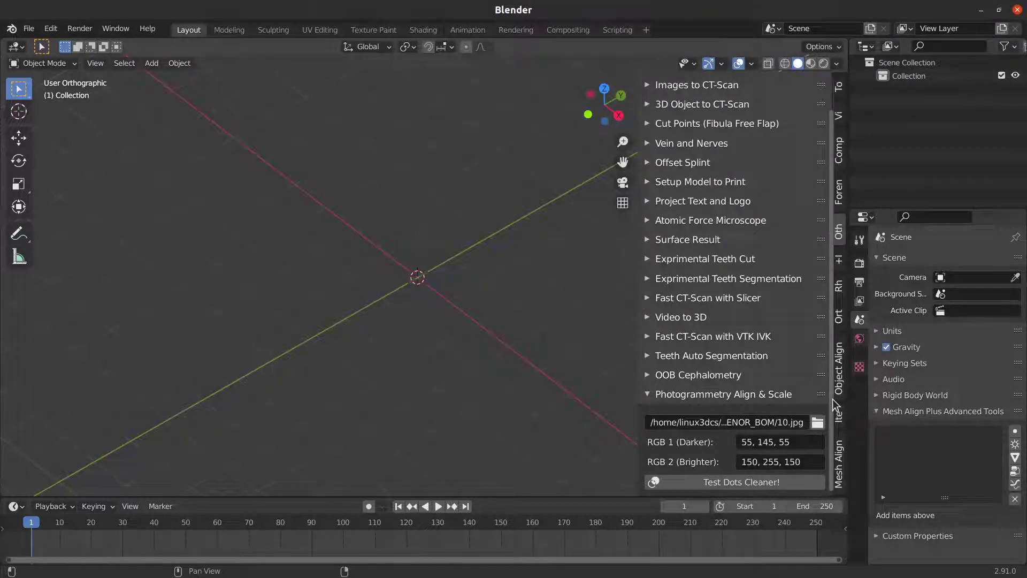
# - Set the RGB 1 (Darker) colour to 200, 200, 200
pyautogui.click(752, 447)
pyautogui.click(749, 442)
pyautogui.hotkey('shift', 'Home')
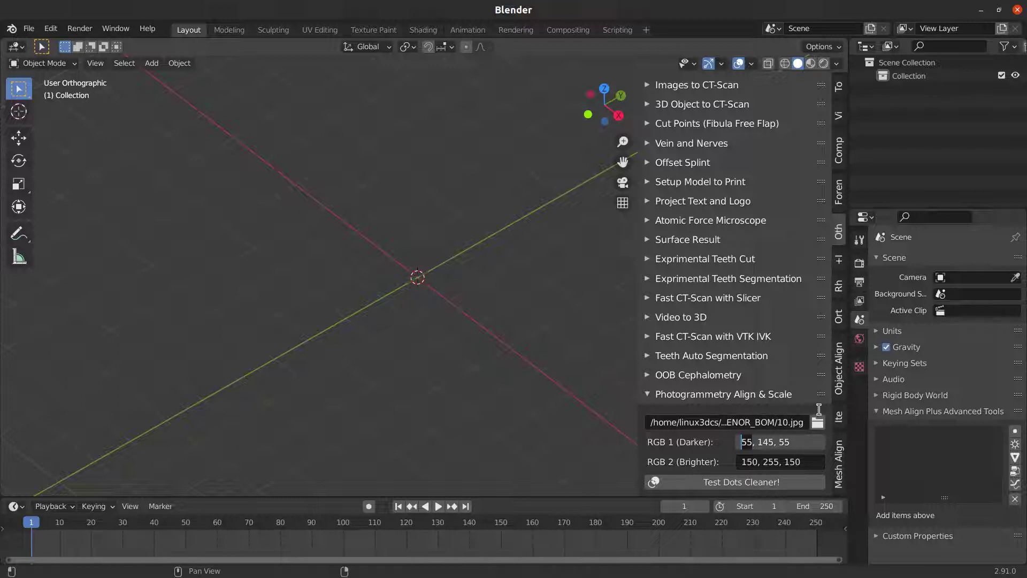
pyautogui.write('200')
pyautogui.doubleClick(785, 442)
pyautogui.write('200')
pyautogui.moveTo(764, 442)
pyautogui.mouseDown()
pyautogui.moveTo(792, 442)
pyautogui.moveTo(778, 442)
pyautogui.mouseUp()
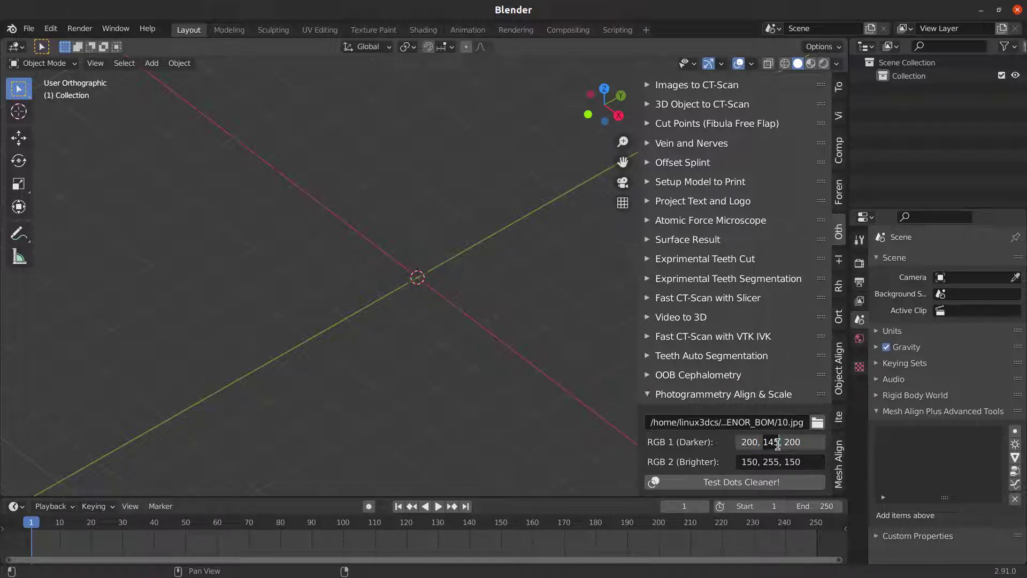
pyautogui.write('200')
# - Run Test Dots Cleaner and examine the face dots from forehead to chin in the enlarged test image, then close it
pyautogui.click(762, 479)
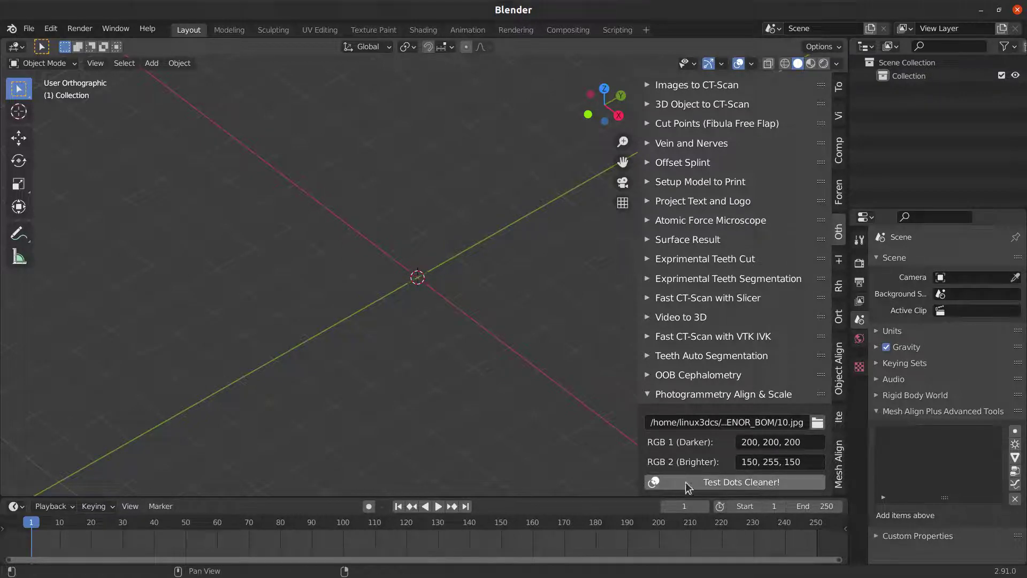
pyautogui.click(765, 481)
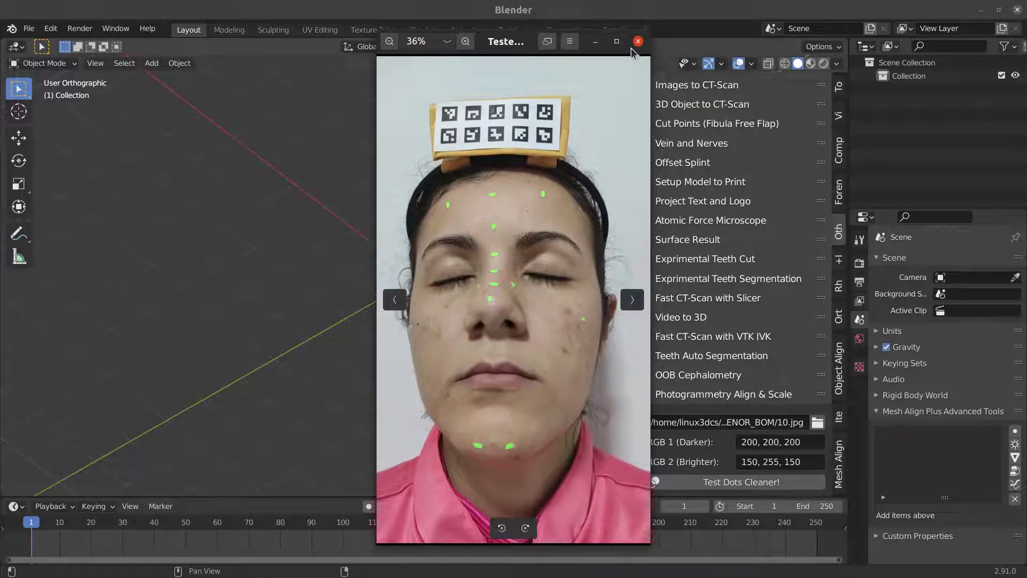
pyautogui.click(616, 42)
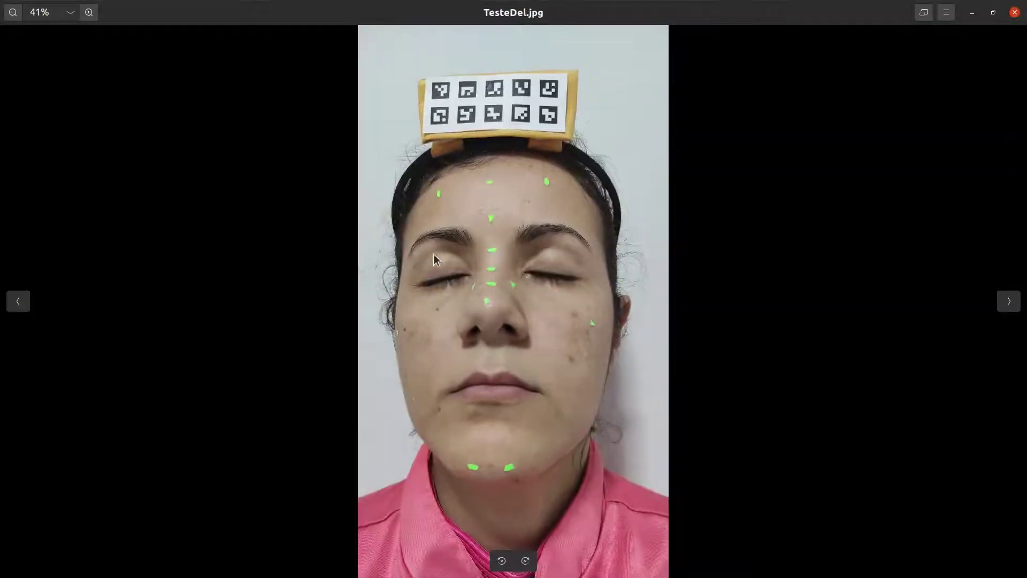
pyautogui.scroll(3, 468, 313)
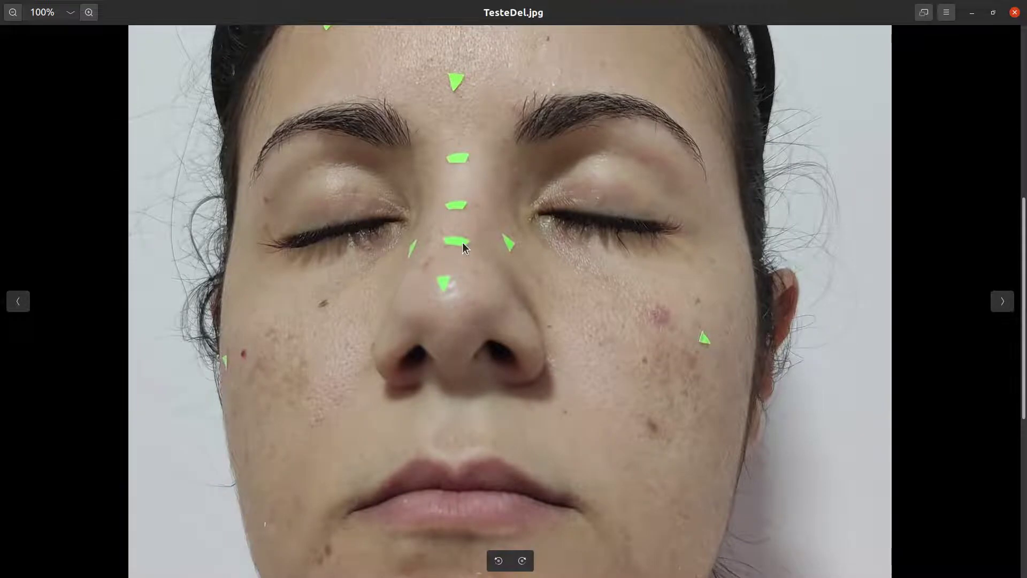
pyautogui.moveTo(462, 242); pyautogui.dragTo(454, 272)
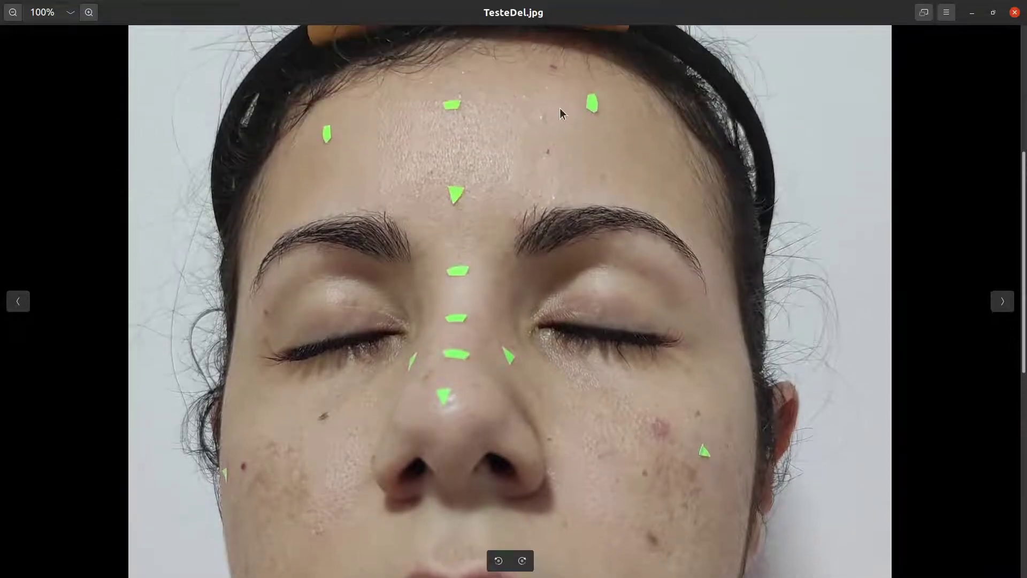
pyautogui.scroll(-6, 505, 223)
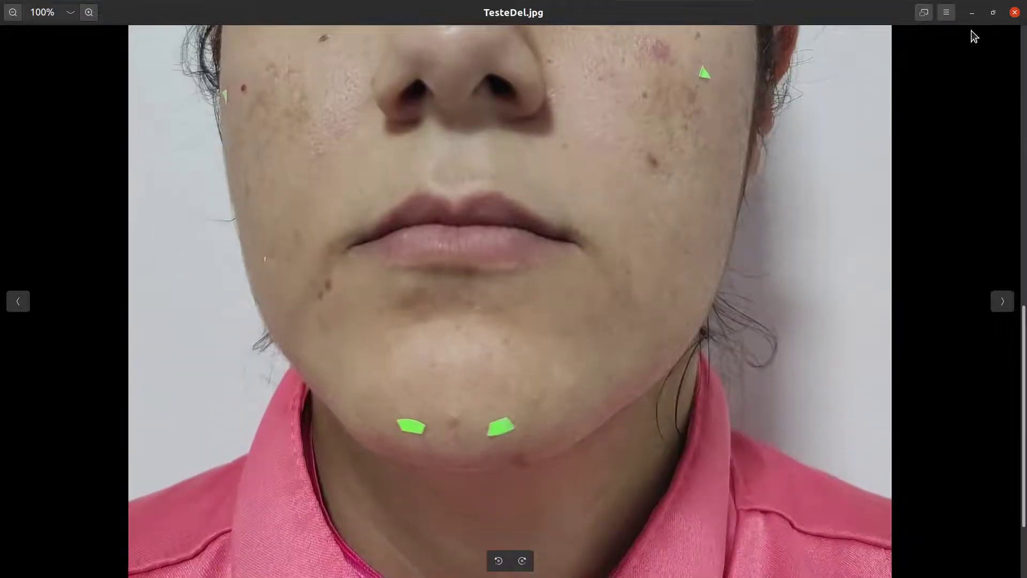
pyautogui.click(1014, 11)
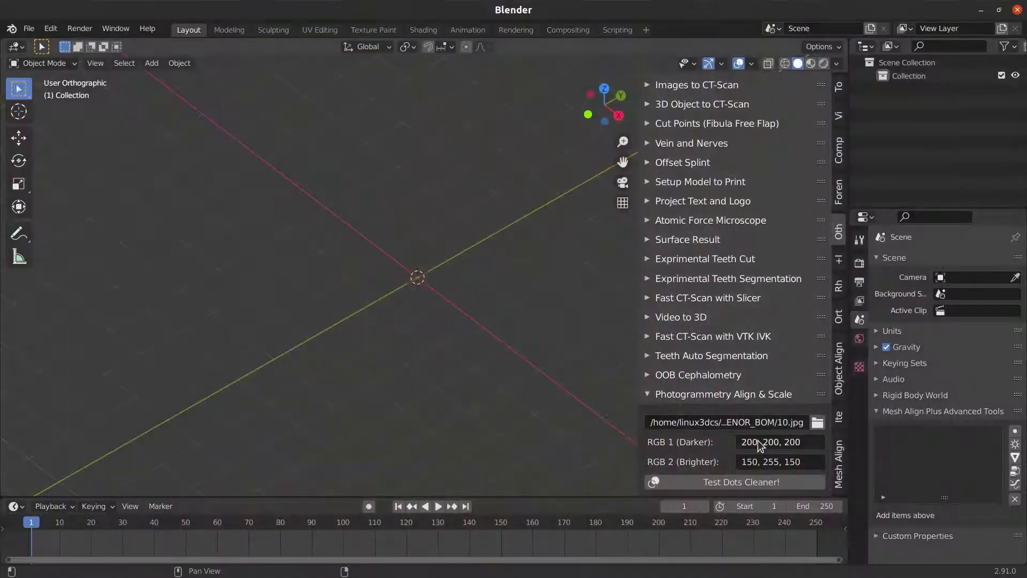
# - Set the RGB 1 (Darker) colour to 55, 150, 55
pyautogui.doubleClick(756, 443)
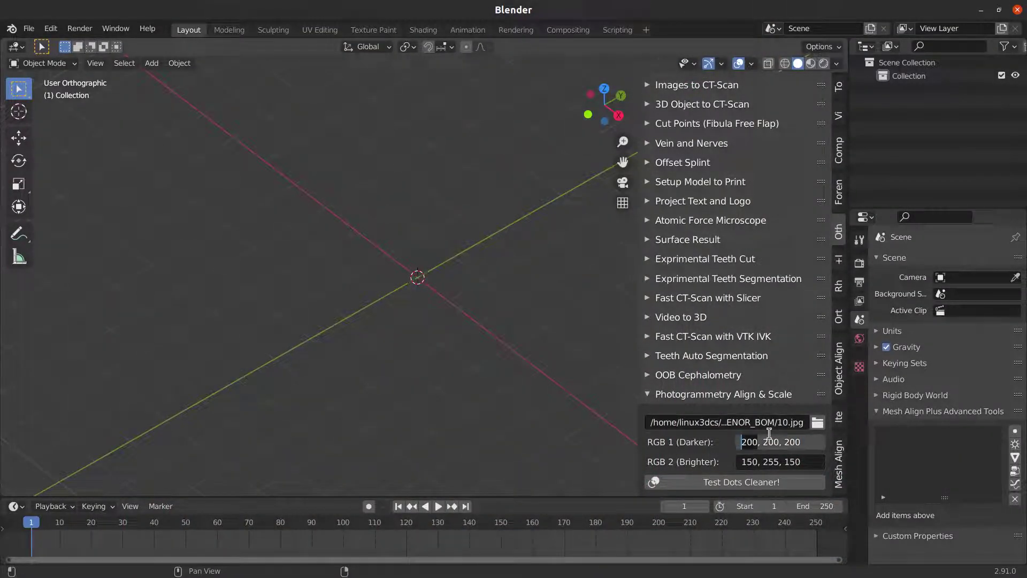
pyautogui.write('55')
pyautogui.moveTo(797, 443); pyautogui.dragTo(780, 447)
pyautogui.write('55')
pyautogui.press('Return')
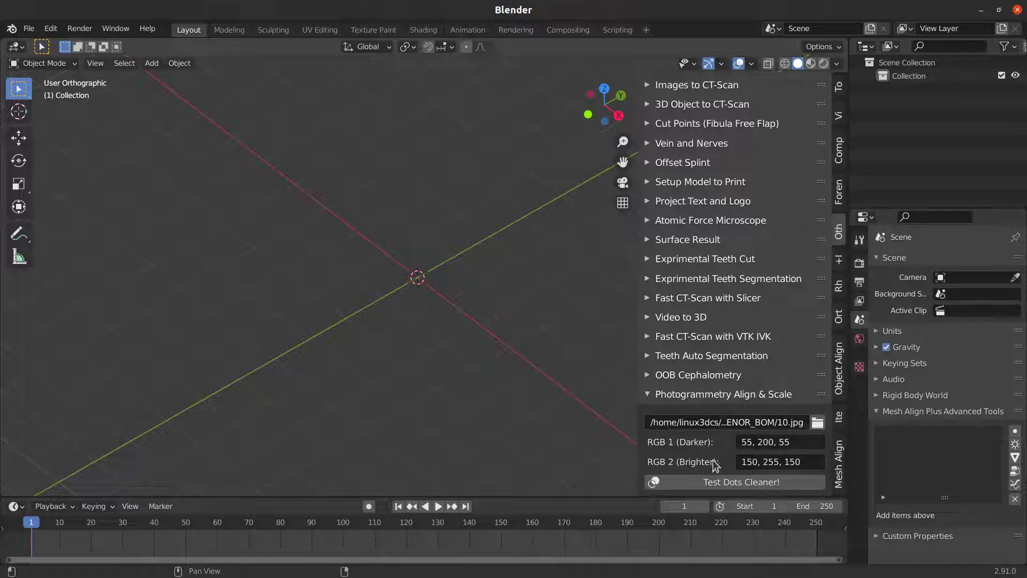
pyautogui.doubleClick(760, 443)
pyautogui.write('250')
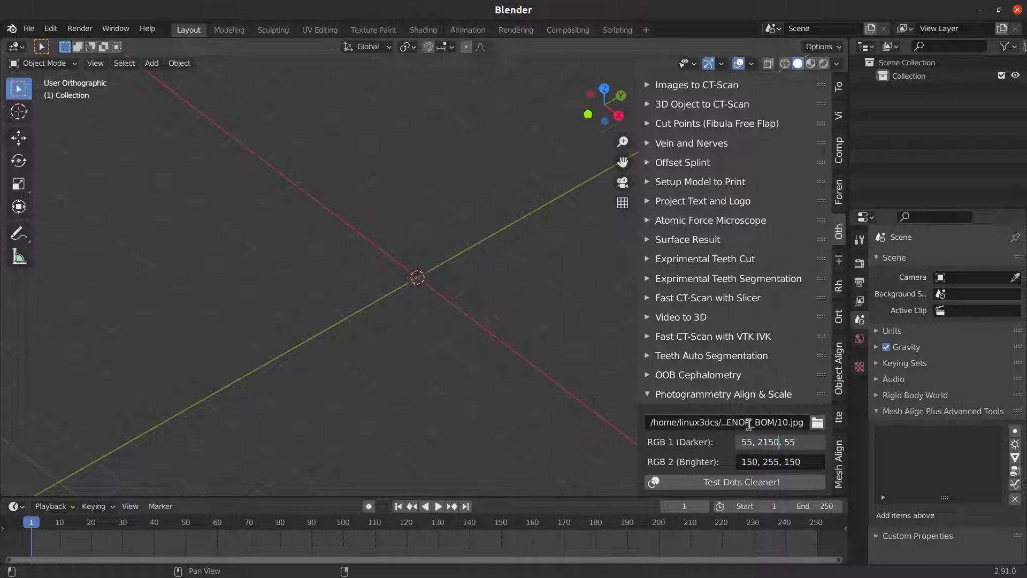
pyautogui.click(767, 443)
pyautogui.press('BackSpace')
# - Rerun Test Dots Cleaner and examine the chin, nose and forehead up close for leftover dot traces, then close the image
pyautogui.click(704, 485)
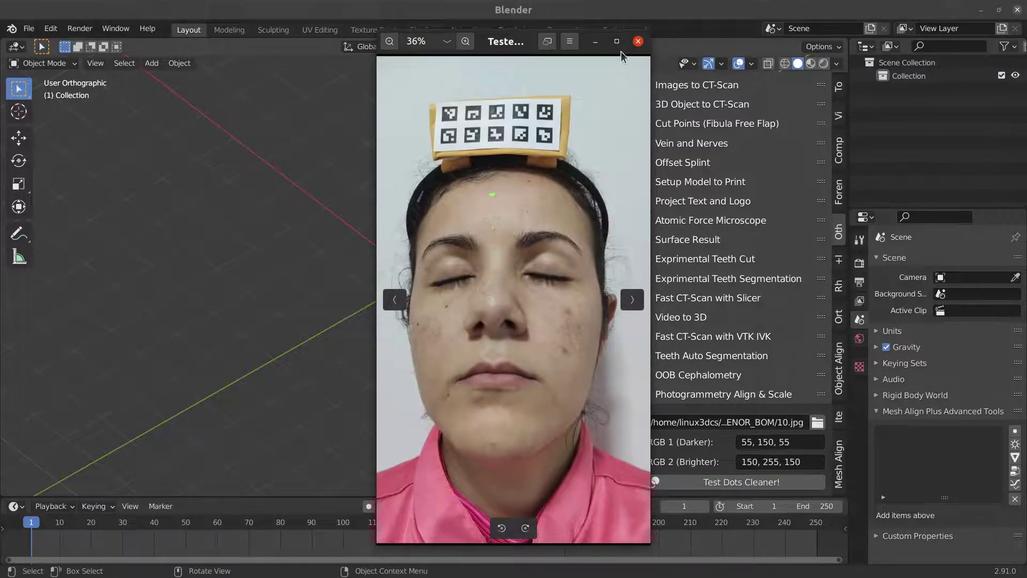
pyautogui.click(621, 51)
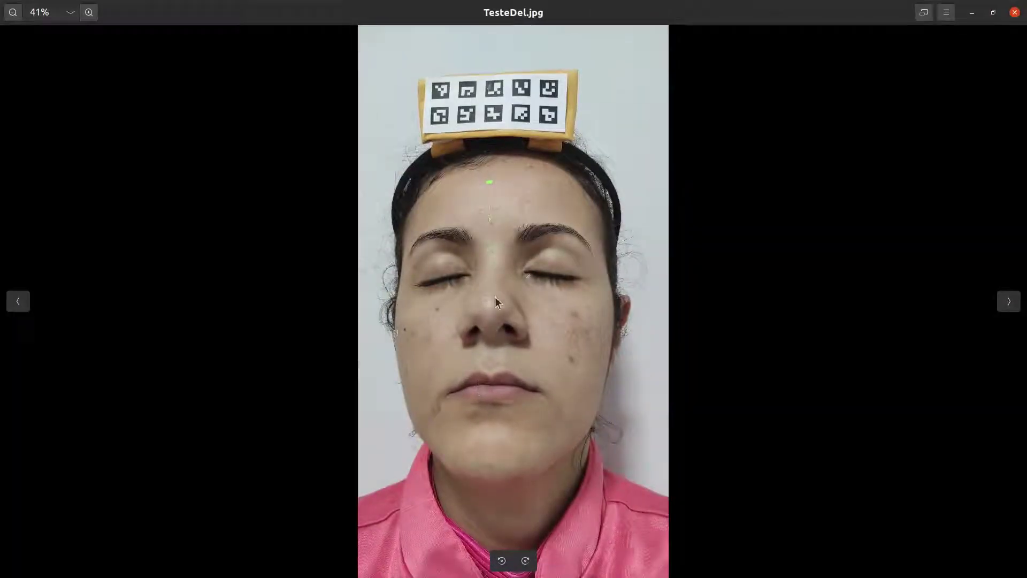
pyautogui.scroll(5, 496, 297)
pyautogui.moveTo(472, 403); pyautogui.dragTo(528, 280)
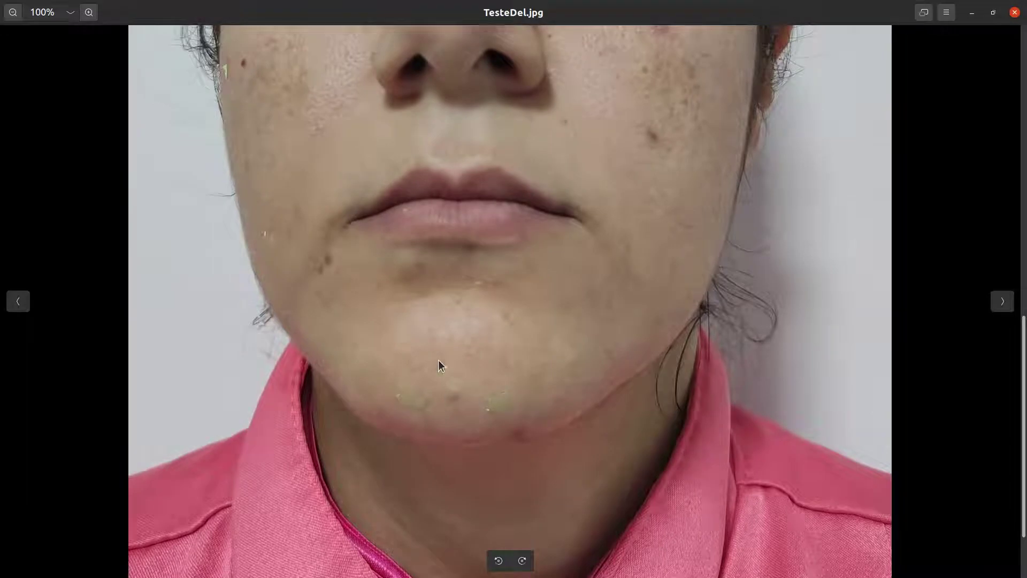
pyautogui.moveTo(438, 360); pyautogui.dragTo(448, 396)
pyautogui.moveTo(298, 274); pyautogui.dragTo(390, 354)
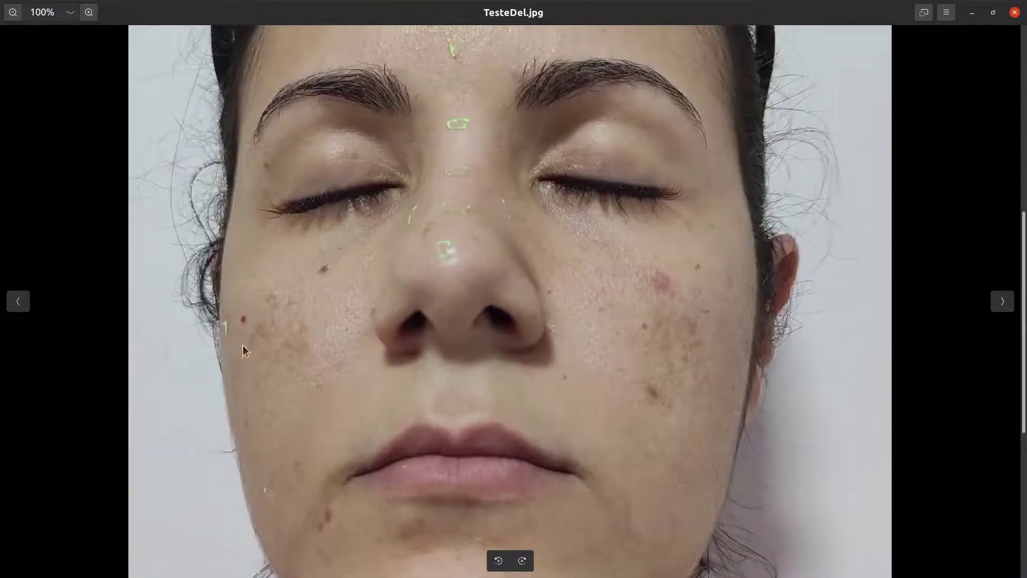
pyautogui.scroll(5, 437, 258)
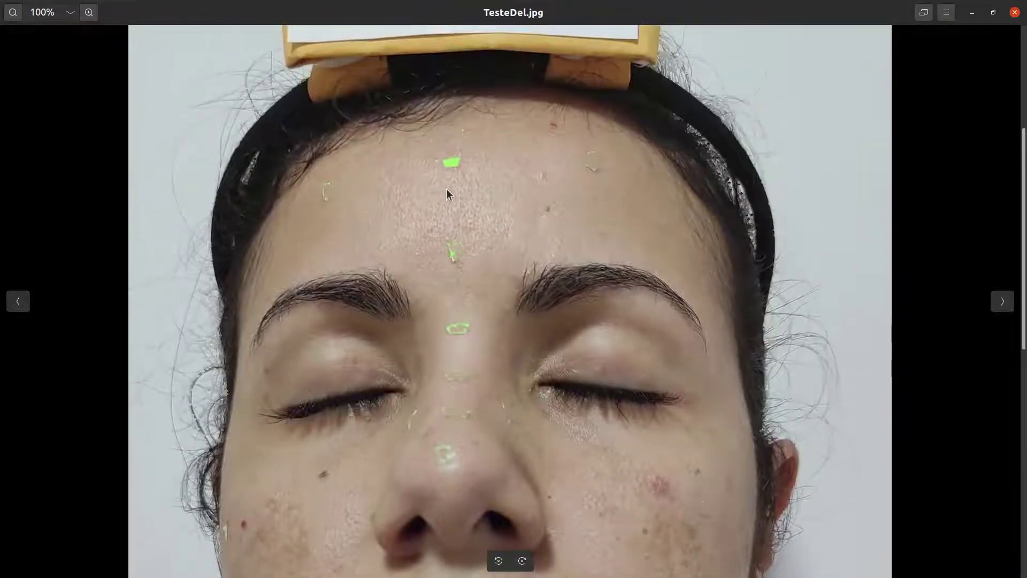
pyautogui.moveTo(438, 165)
pyautogui.mouseDown()
pyautogui.moveTo(449, 191)
pyautogui.moveTo(470, 192)
pyautogui.moveTo(465, 287)
pyautogui.moveTo(457, 287)
pyautogui.moveTo(467, 340)
pyautogui.mouseUp()
pyautogui.scroll(5, 467, 341)
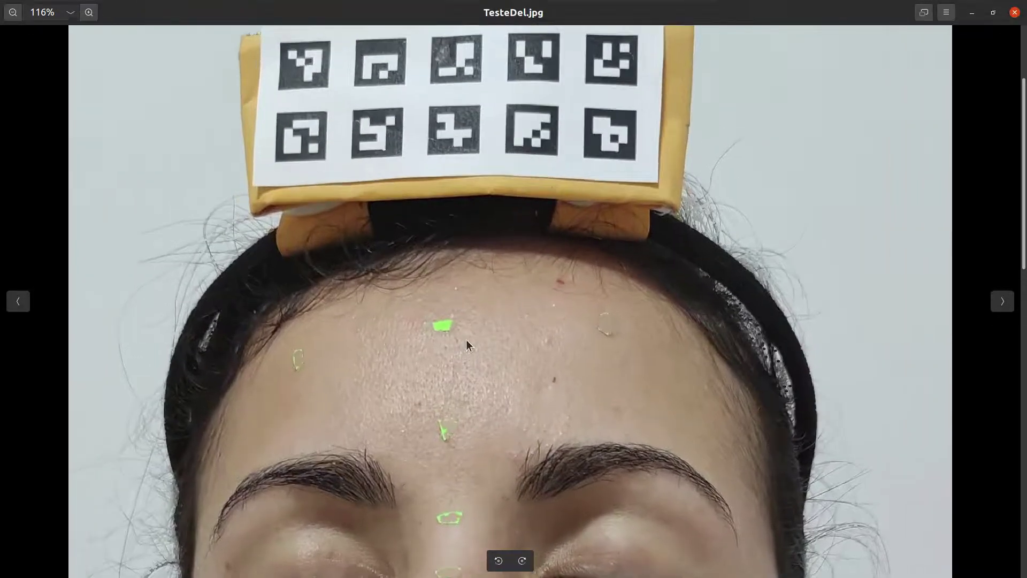
pyautogui.scroll(1, 431, 317)
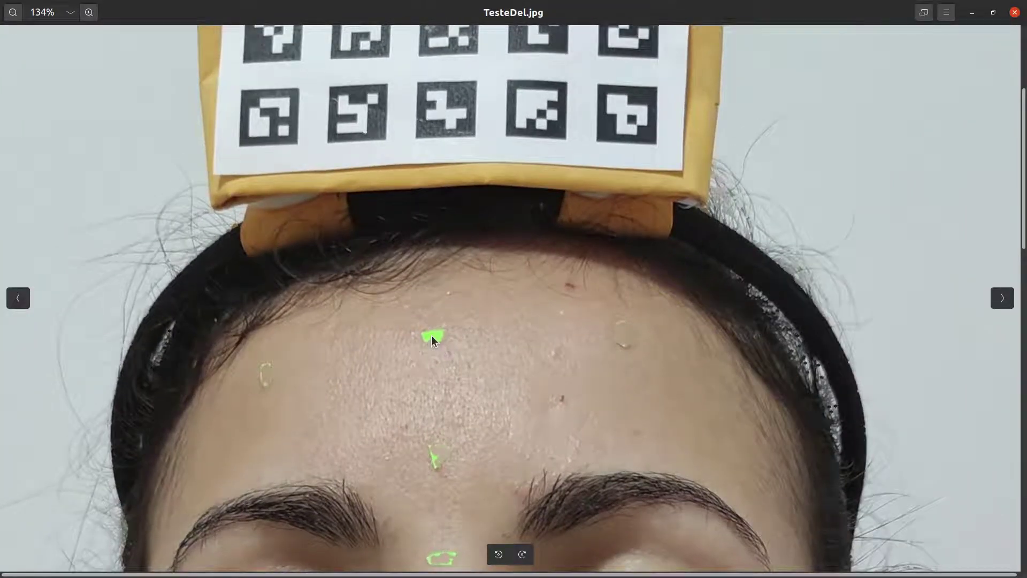
pyautogui.click(1015, 13)
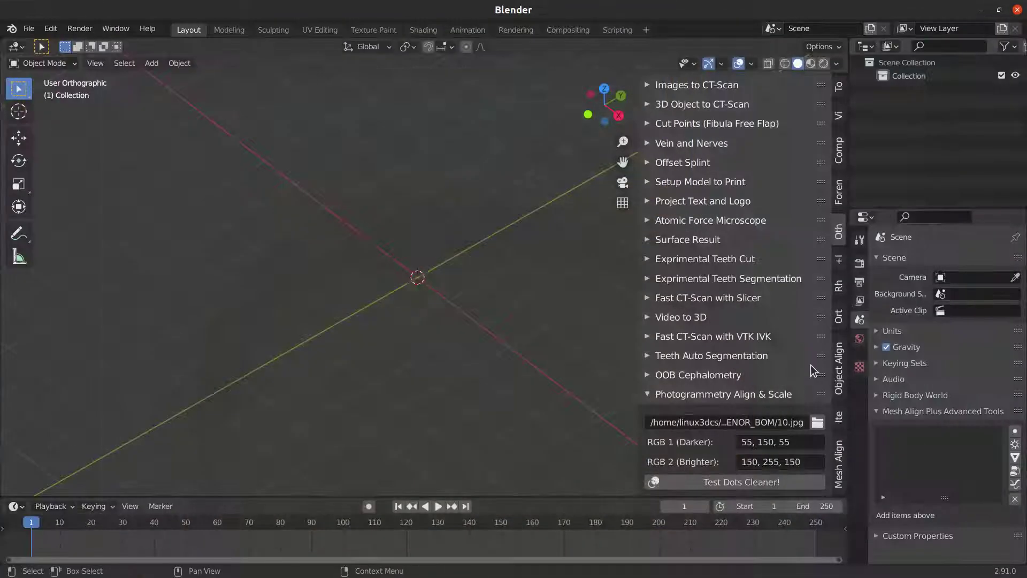
# - Set the RGB 2 (Brighter) colour to 190, 255, 190 and check the dots cleaner test image
pyautogui.click(751, 462)
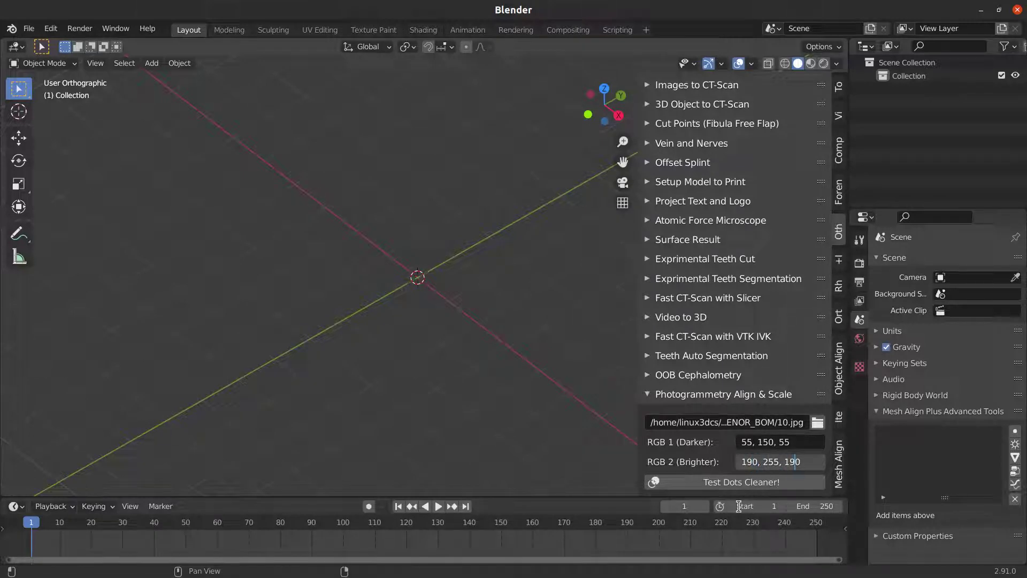
pyautogui.press('Return')
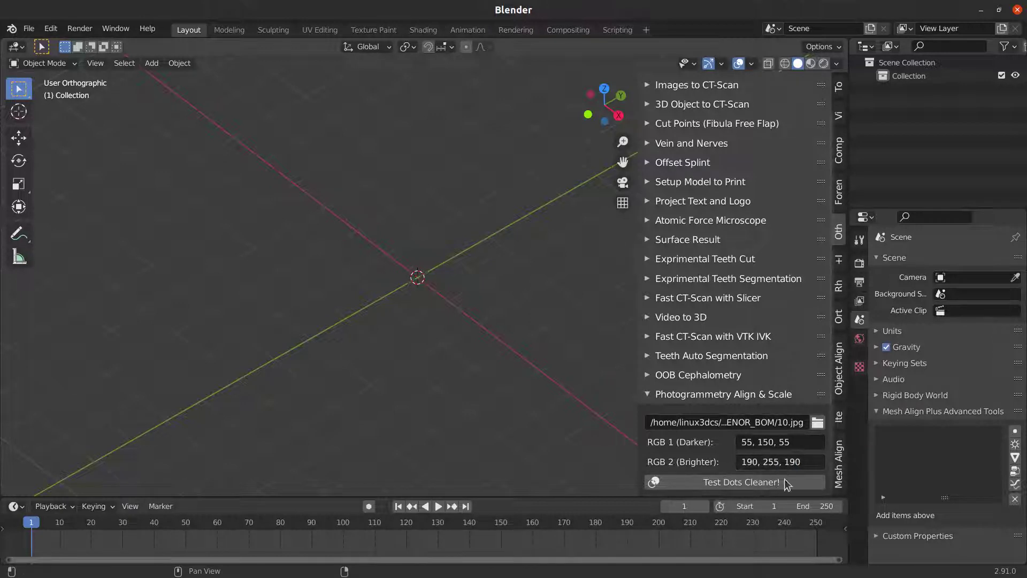
pyautogui.click(768, 476)
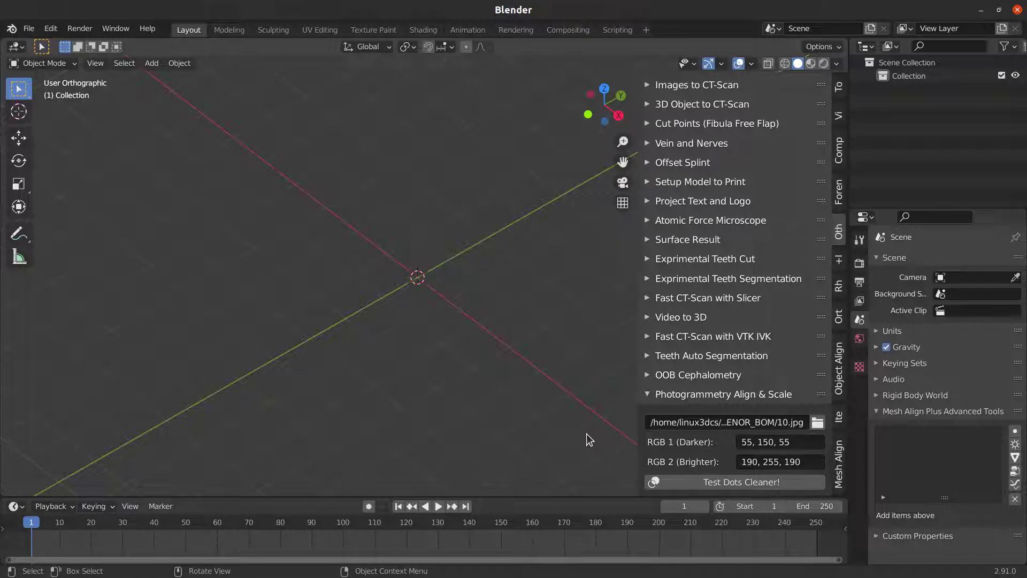
pyautogui.click(711, 483)
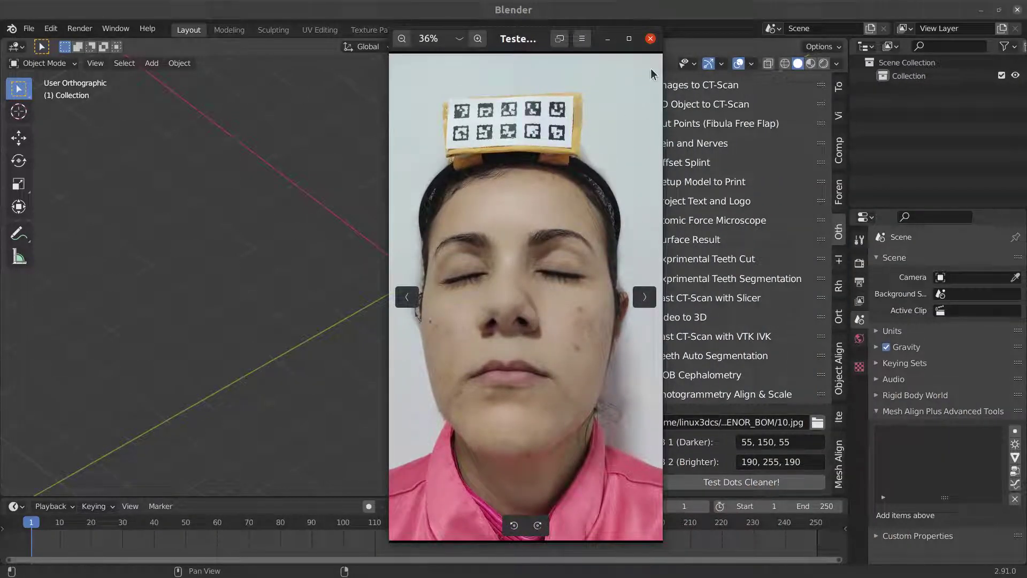
pyautogui.click(651, 39)
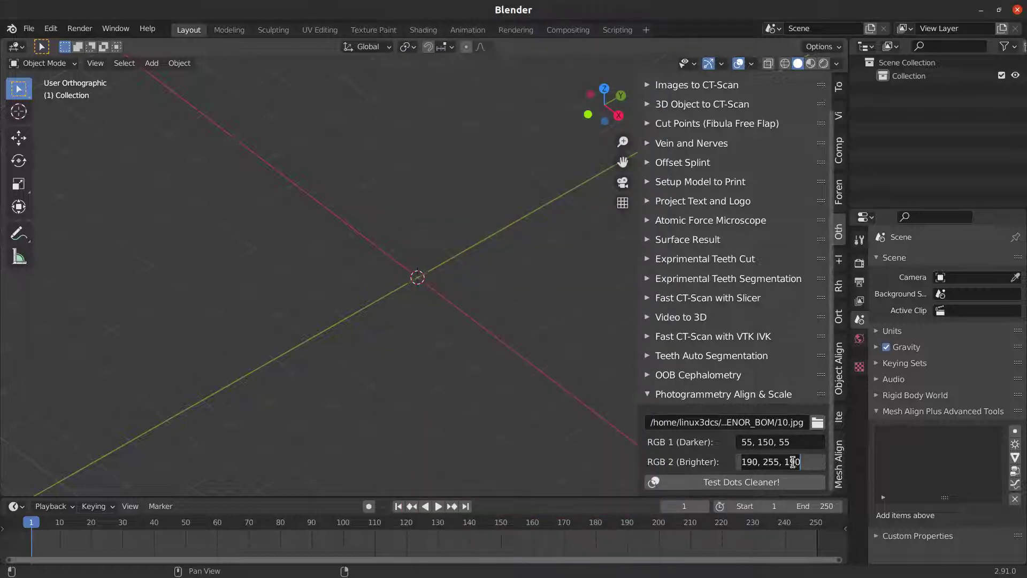
# - Set the RGB 2 (Brighter) colour to 170, 255, 170
pyautogui.write('7')
pyautogui.press('Return')
pyautogui.press('Left')
pyautogui.press('BackSpace')
pyautogui.write('7')
pyautogui.press('Return')
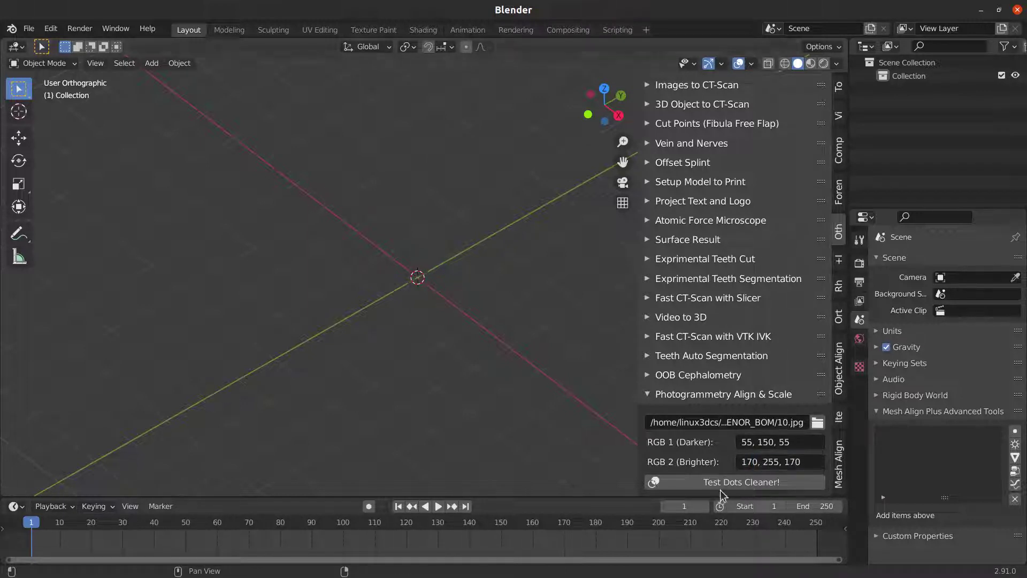
# - Run Test Dots Cleaner with the new range and examine the chin, cheeks, nose and eyes up close for leftover dot traces
pyautogui.click(705, 483)
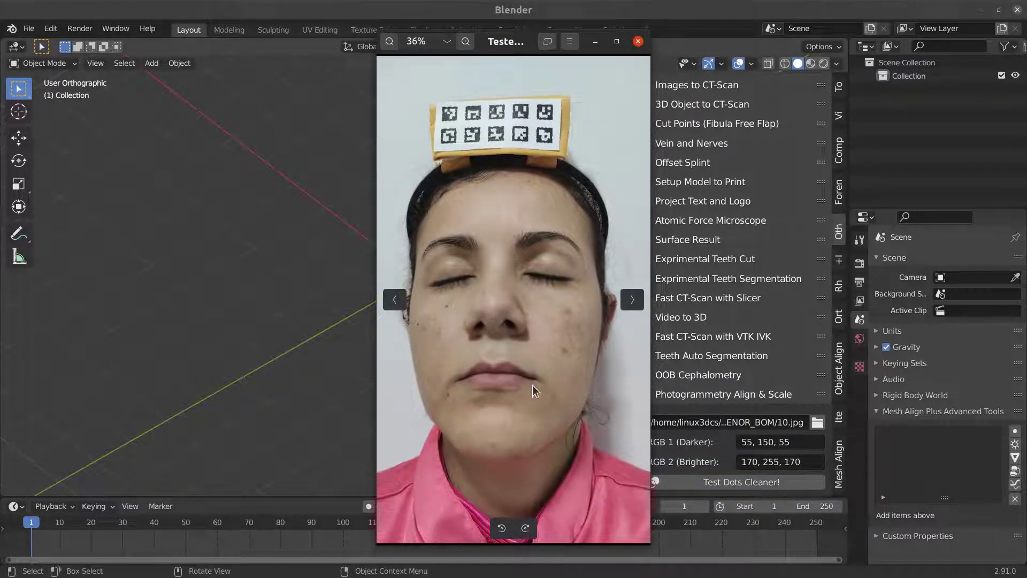
pyautogui.click(616, 42)
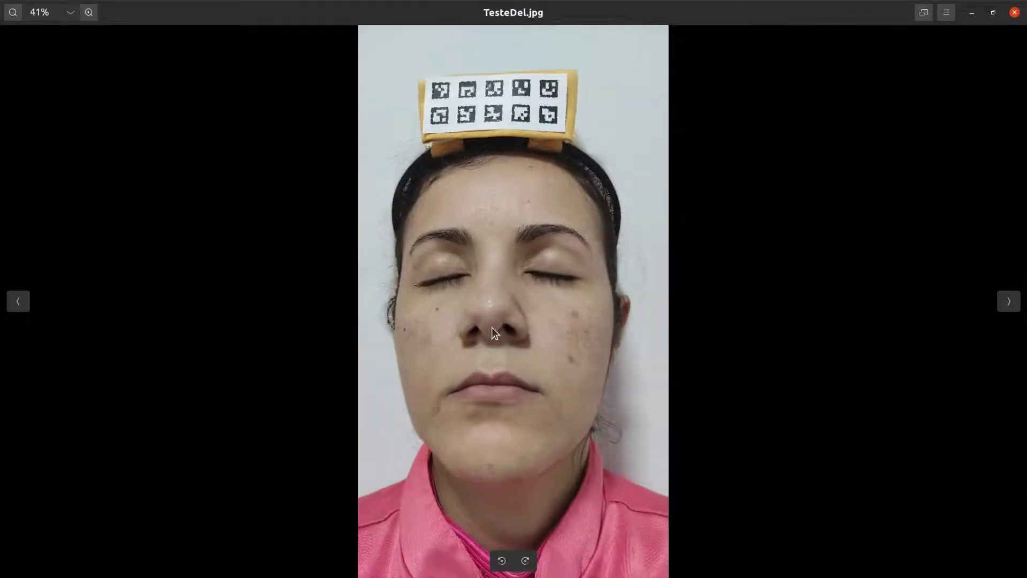
pyautogui.scroll(5, 492, 327)
pyautogui.scroll(-3, 471, 385)
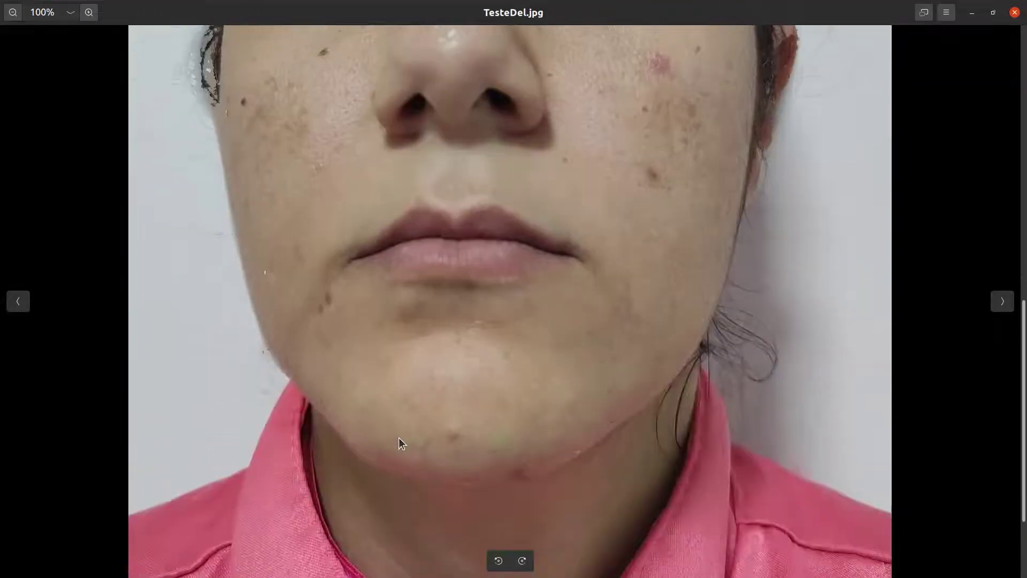
pyautogui.scroll(4, 531, 298)
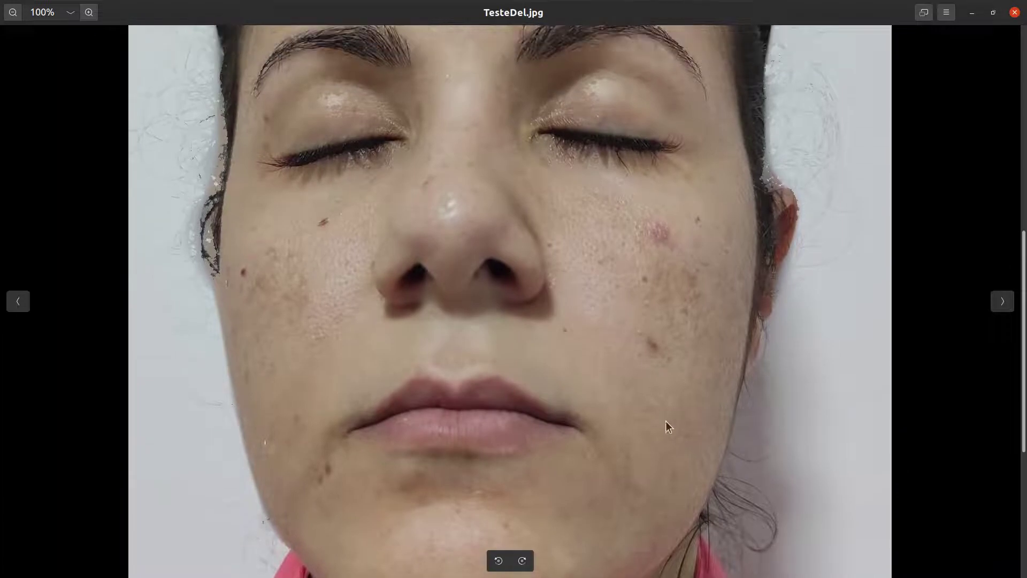
pyautogui.scroll(3, 445, 273)
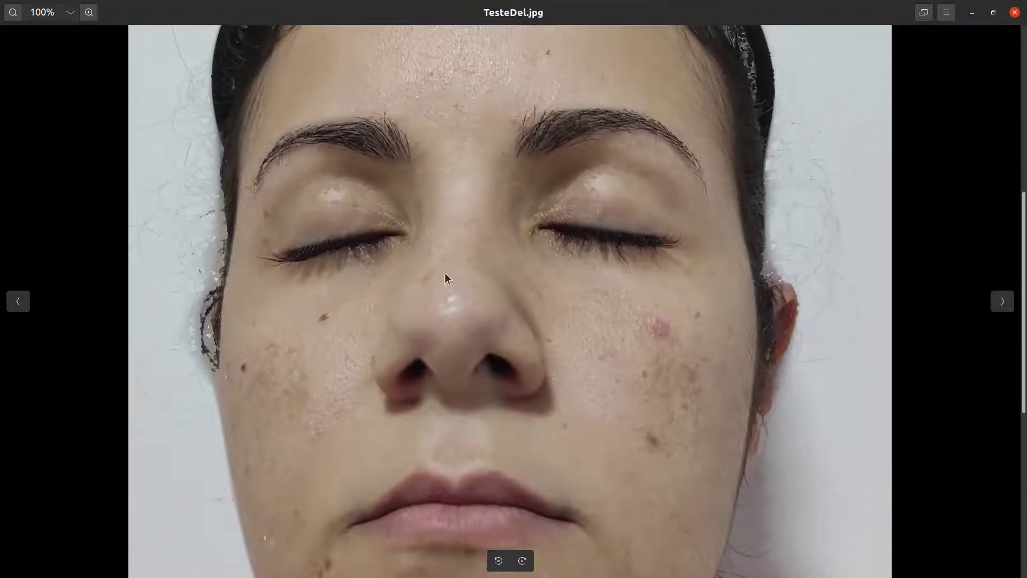
pyautogui.scroll(-5, 368, 365)
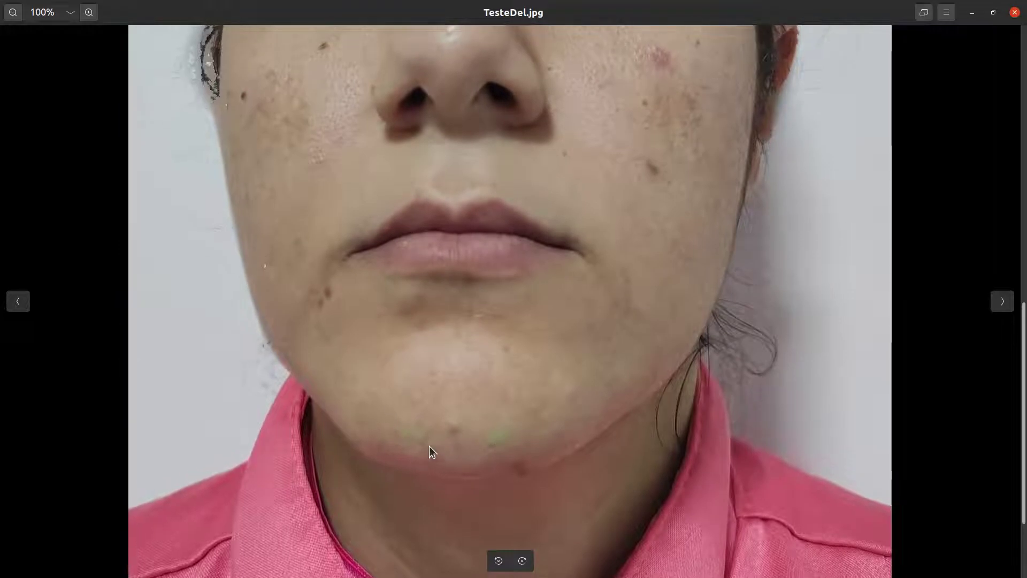
pyautogui.scroll(4, 496, 361)
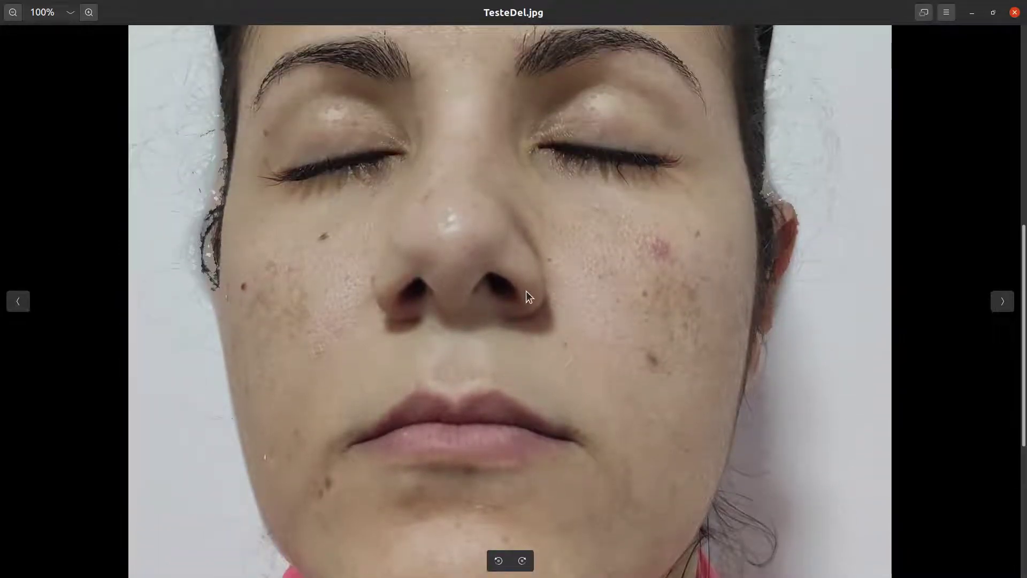
pyautogui.scroll(1, 505, 300)
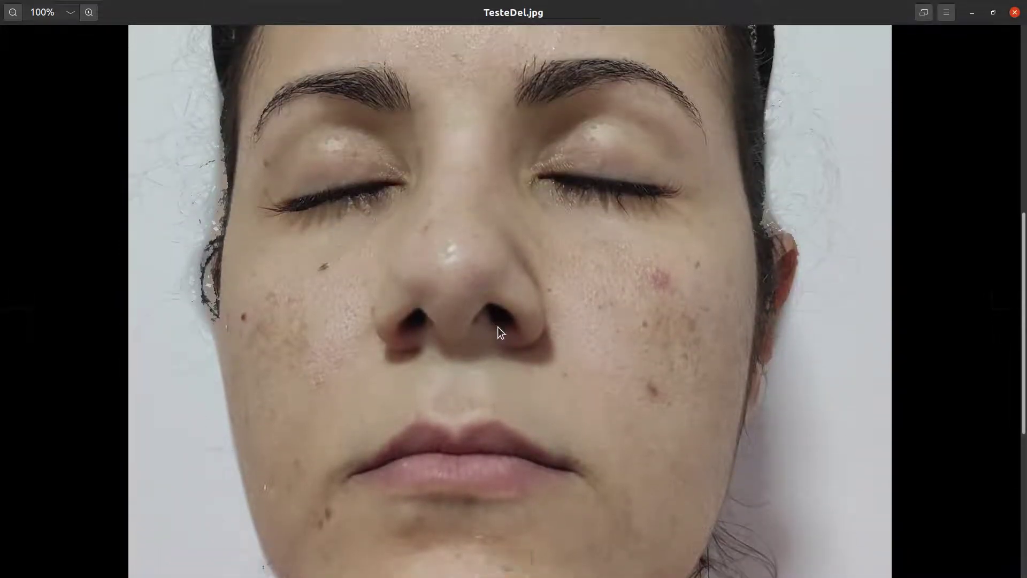
# - Check the cleaned face as a whole at reduced magnification and close the test image
pyautogui.keyDown('ctrl'); pyautogui.scroll(-5, 497, 326); pyautogui.keyUp('ctrl')
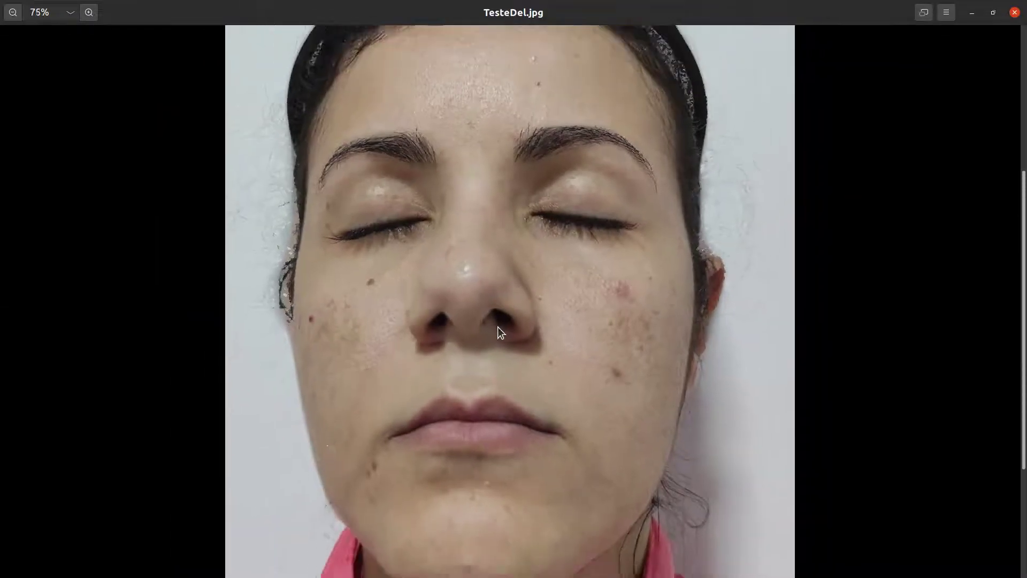
pyautogui.keyDown('ctrl'); pyautogui.scroll(-1, 497, 326); pyautogui.keyUp('ctrl')
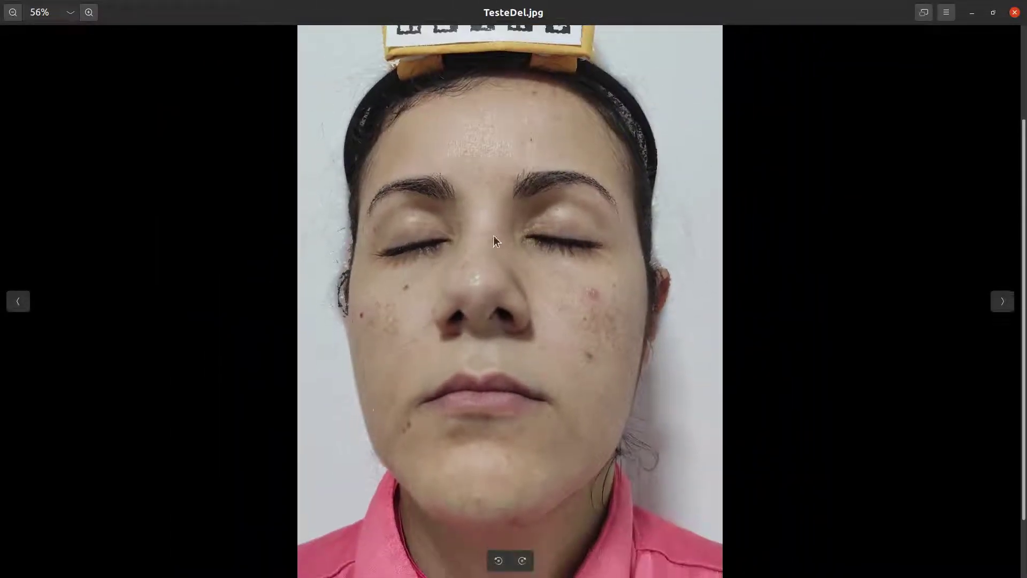
pyautogui.scroll(-1, 460, 257)
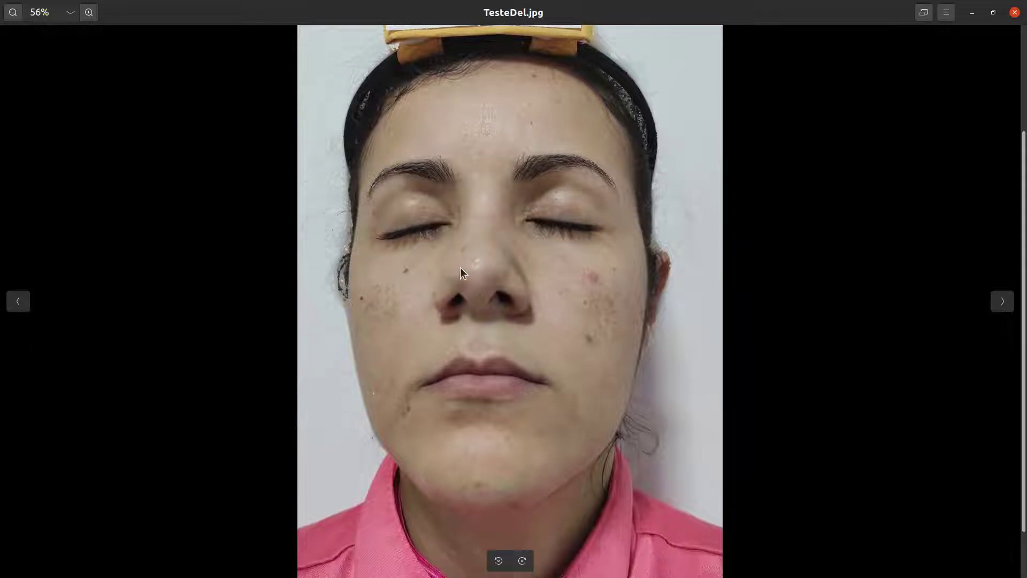
pyautogui.keyDown('ctrl'); pyautogui.scroll(-1, 460, 268); pyautogui.keyUp('ctrl')
pyautogui.keyDown('ctrl'); pyautogui.scroll(-3, 460, 268); pyautogui.keyUp('ctrl')
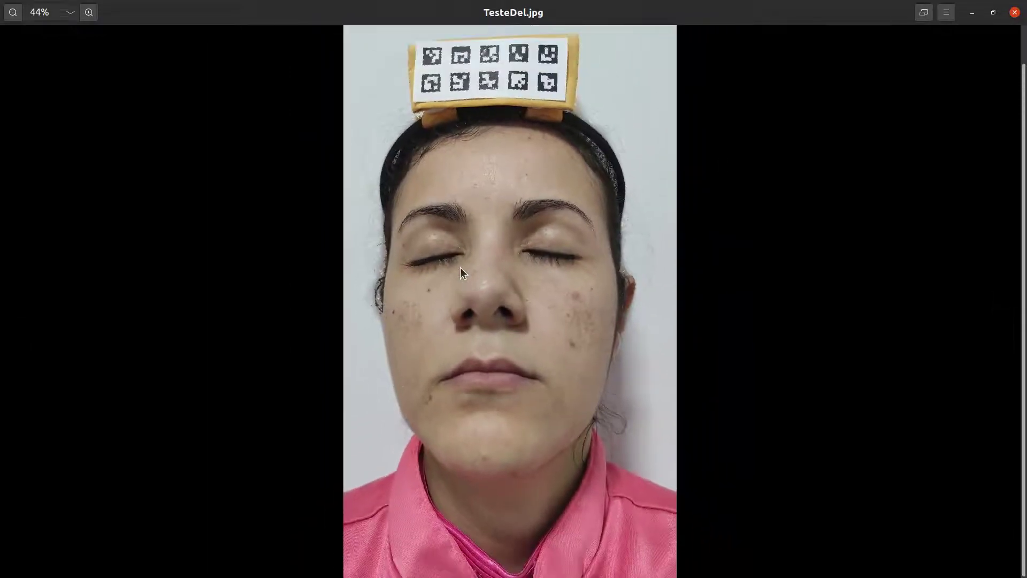
pyautogui.scroll(1, 460, 267)
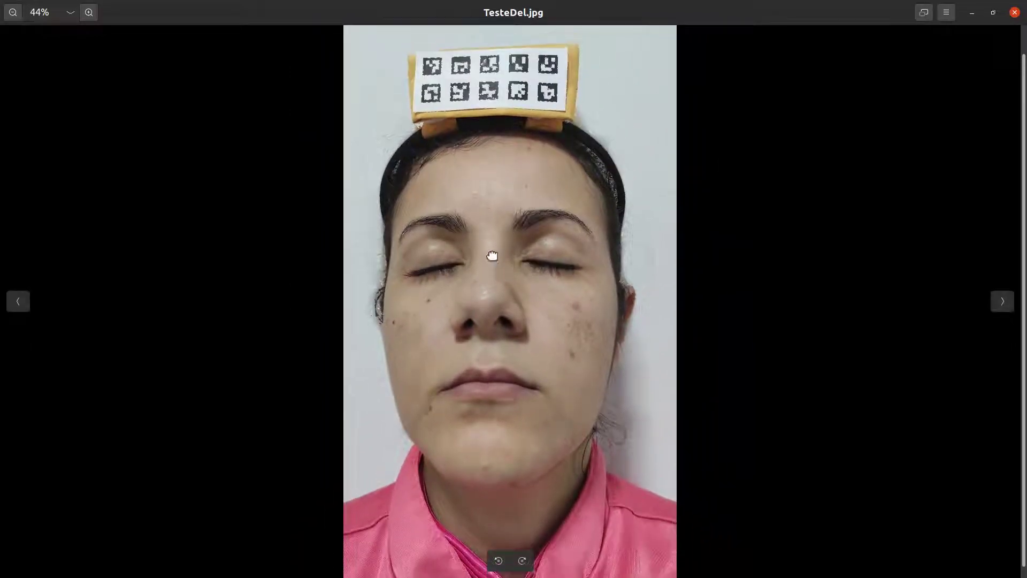
pyautogui.click(1014, 14)
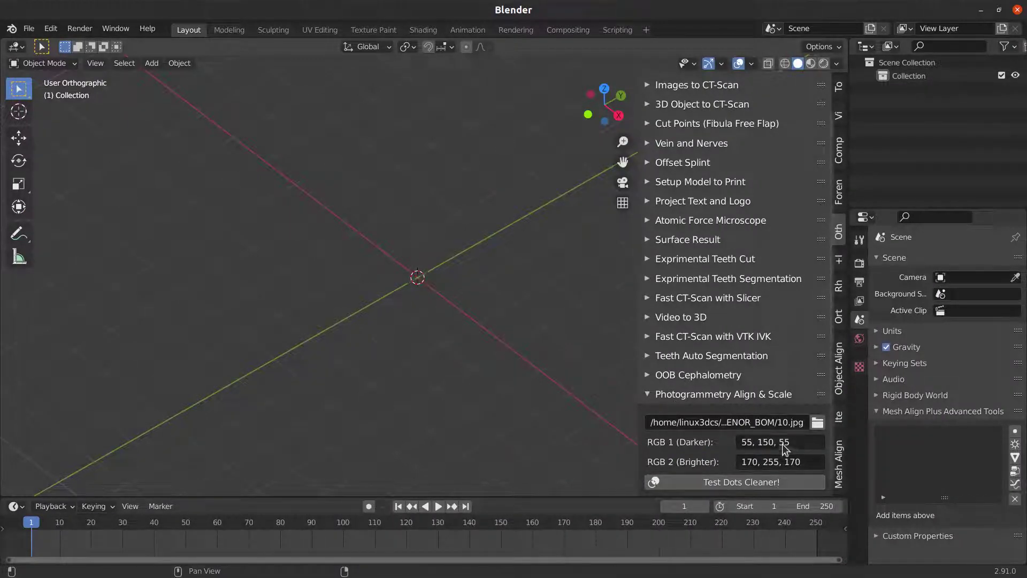
# - Choose 1.jpg as the test photo, run Test Dots Cleaner on it and move the result image aside
pyautogui.click(818, 422)
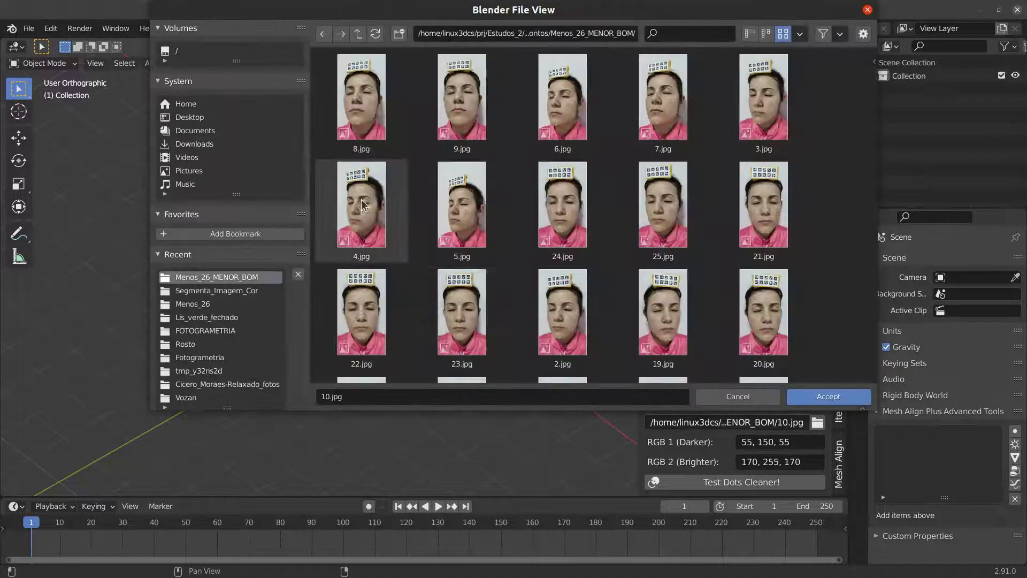
pyautogui.scroll(-3, 608, 287)
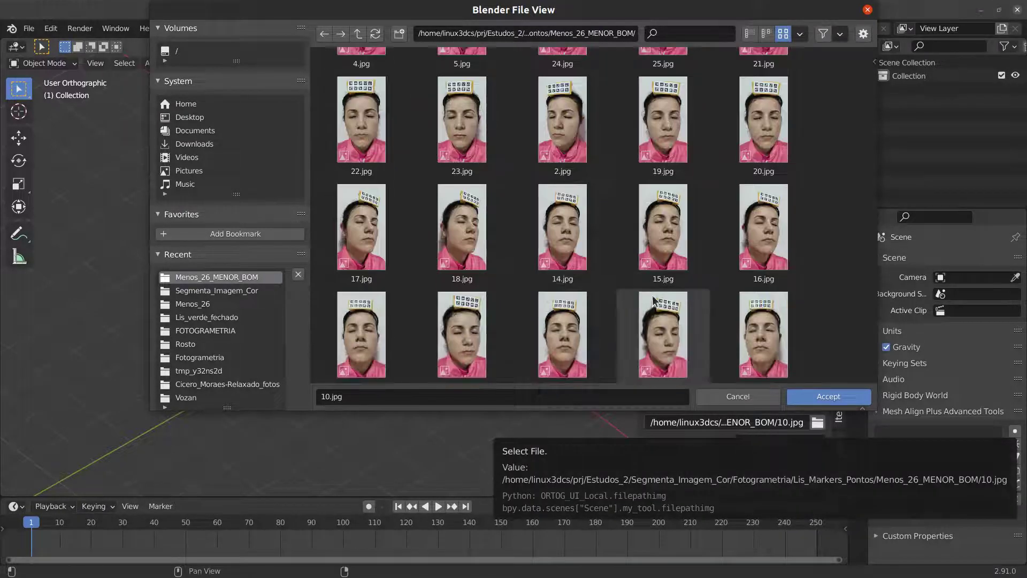
pyautogui.click(659, 337)
pyautogui.click(824, 399)
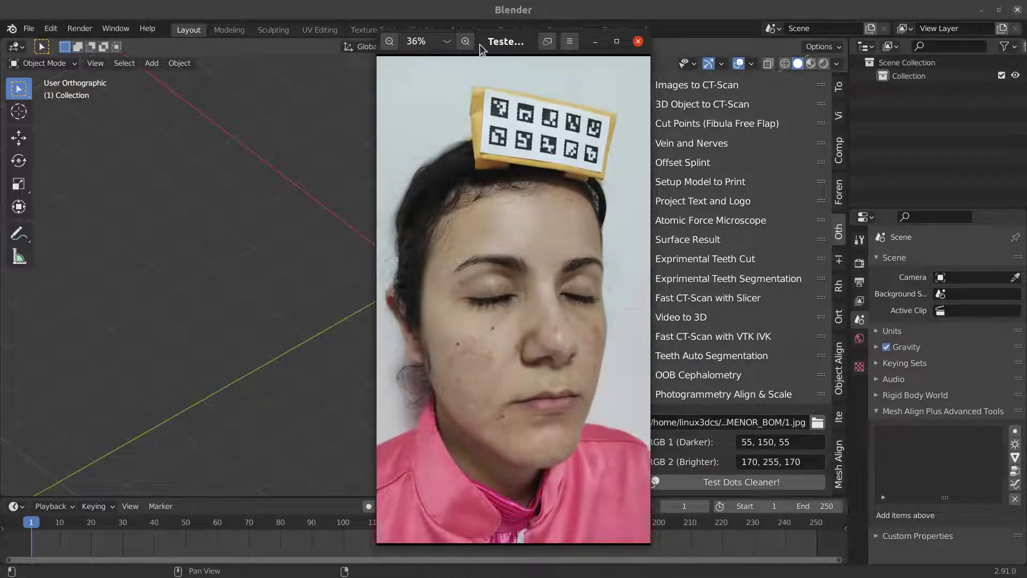
pyautogui.moveTo(479, 44); pyautogui.dragTo(0, 32)
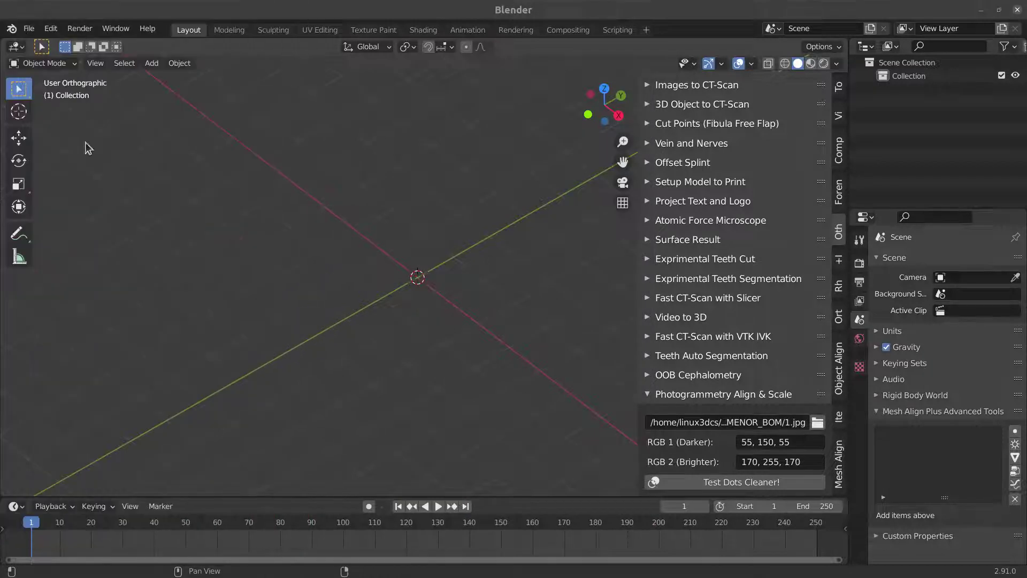
# - Set the RGB 1 (Darker) colour to 200, 200, 200 and rerun Test Dots Cleaner for a comparison image beside the previous result
pyautogui.click(741, 444)
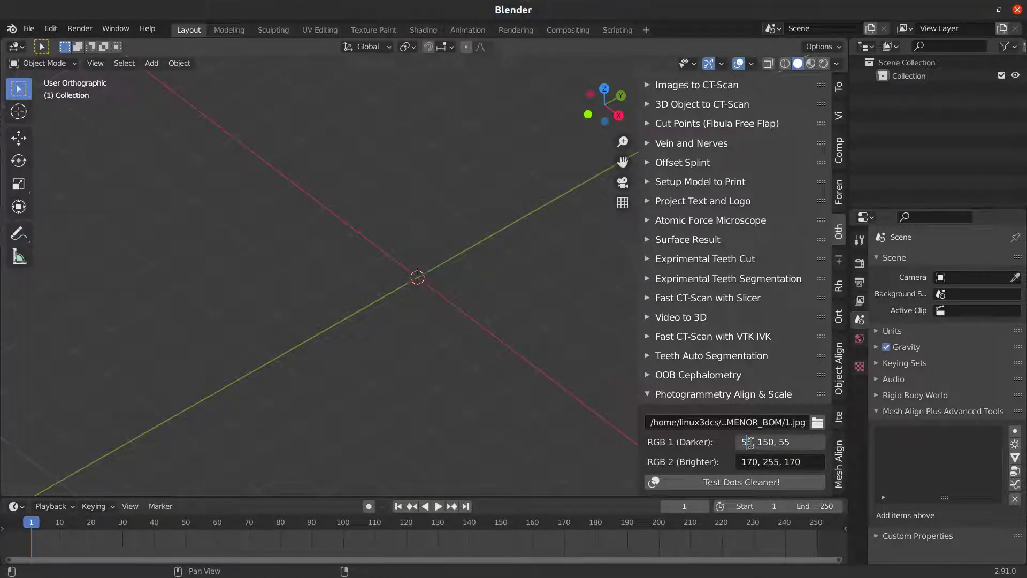
pyautogui.moveTo(750, 442); pyautogui.dragTo(721, 442)
pyautogui.write('200')
pyautogui.moveTo(764, 443); pyautogui.dragTo(780, 444)
pyautogui.write('200')
pyautogui.click(816, 442)
pyautogui.press('BackSpace')
pyautogui.press('BackSpace')
pyautogui.write('200')
pyautogui.press('Return')
pyautogui.click(678, 479)
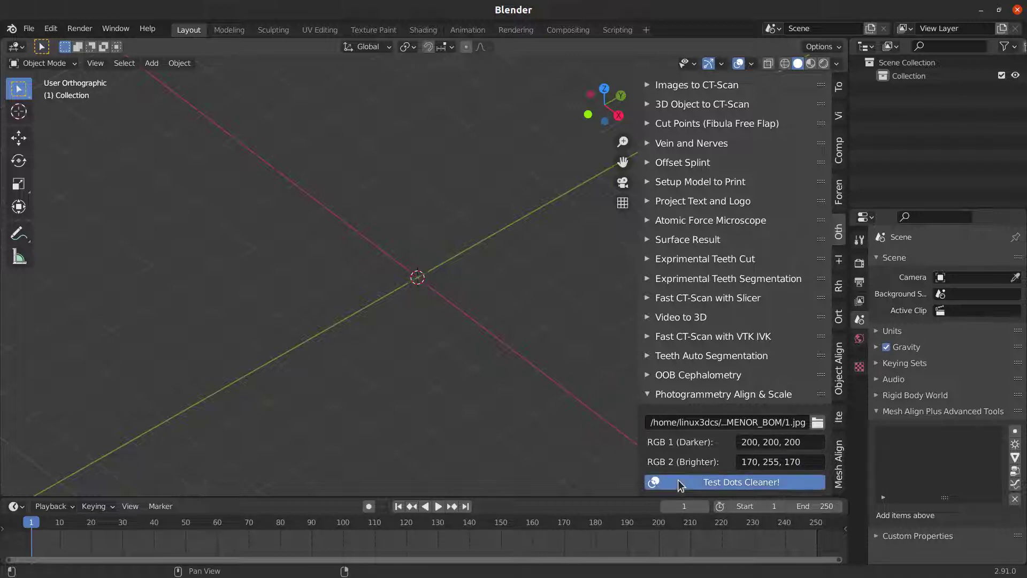
pyautogui.moveTo(516, 42); pyautogui.dragTo(679, 34)
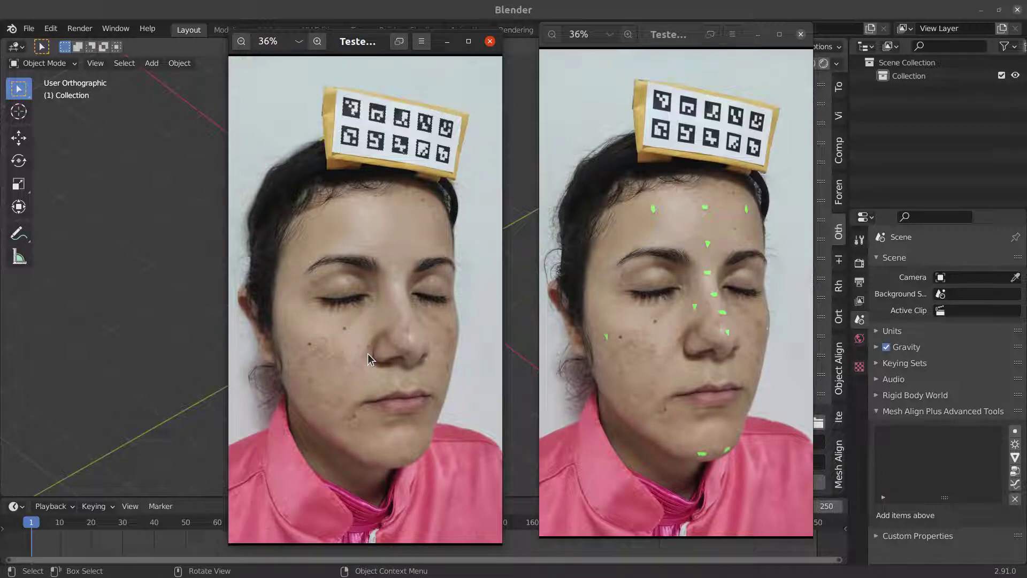
# - Open the test image that still has green dots in GIMP and enlarge the forehead dots
pyautogui.rightClick(659, 209)
pyautogui.moveTo(766, 222)
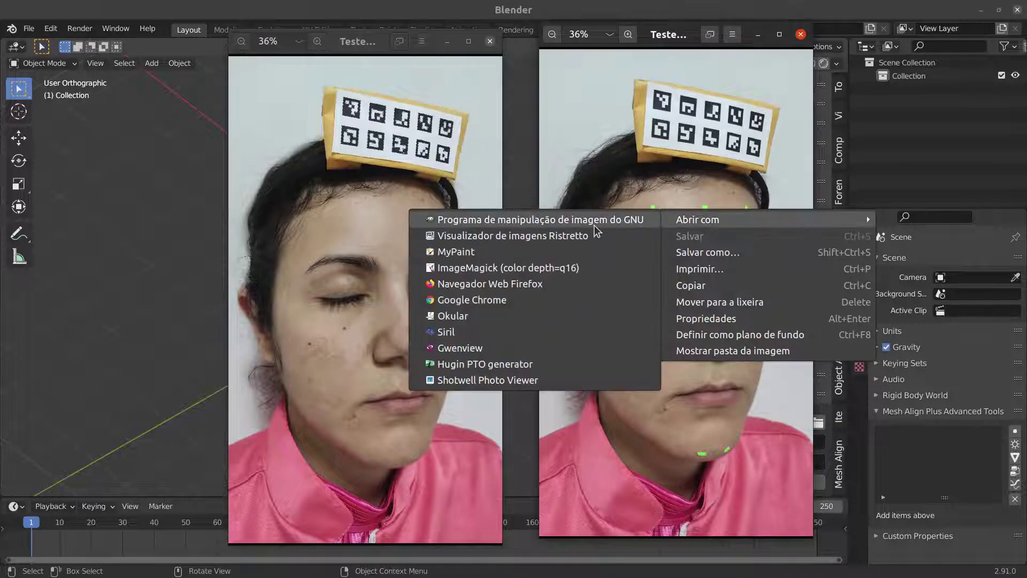
pyautogui.click(527, 221)
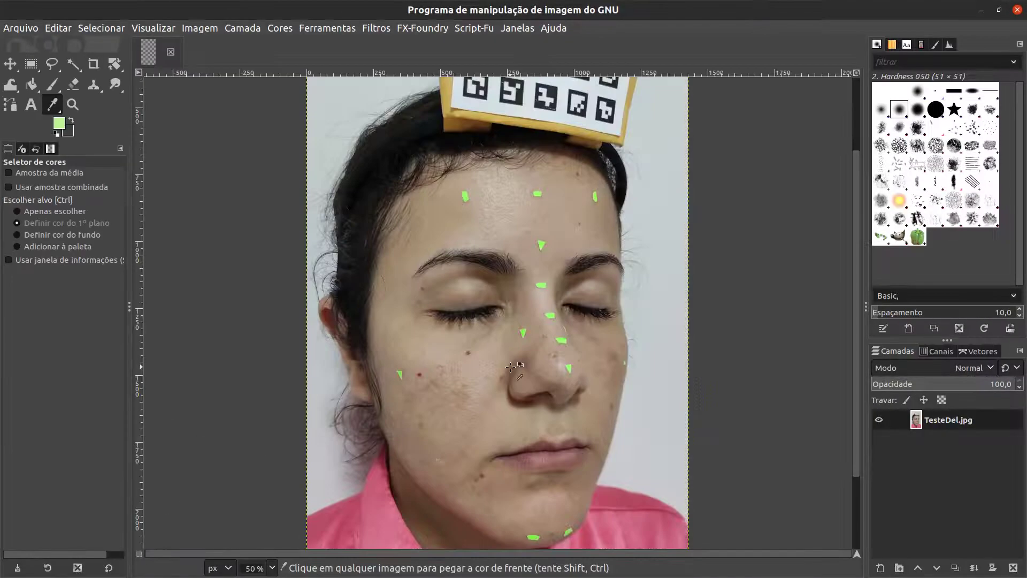
pyautogui.moveTo(477, 324); pyautogui.dragTo(474, 344, button='middle')
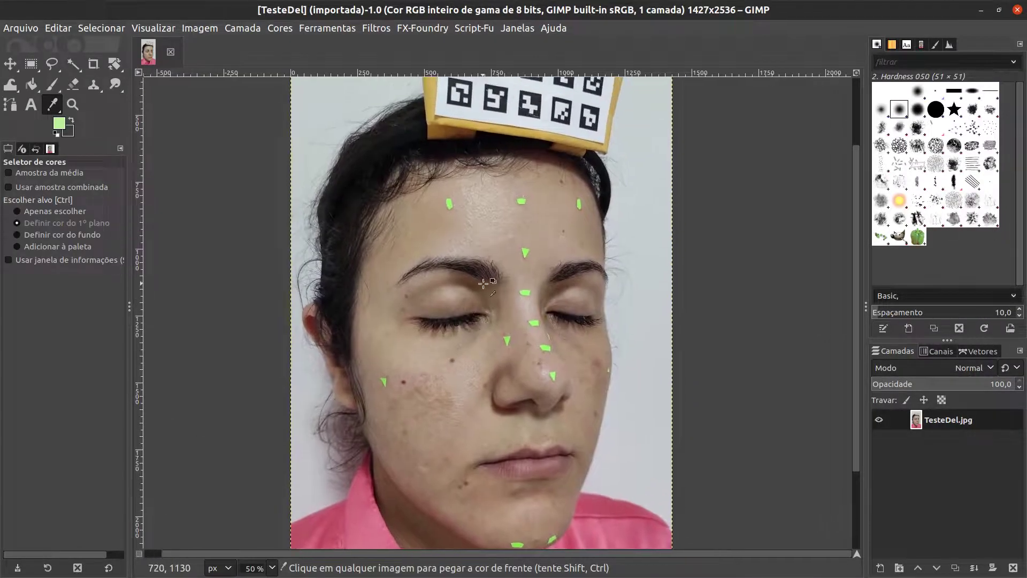
pyautogui.scroll(2, 483, 337)
pyautogui.keyDown('ctrl'); pyautogui.scroll(1, 483, 335); pyautogui.keyUp('ctrl')
pyautogui.keyDown('ctrl'); pyautogui.scroll(2, 483, 336); pyautogui.keyUp('ctrl')
pyautogui.scroll(3, 527, 300)
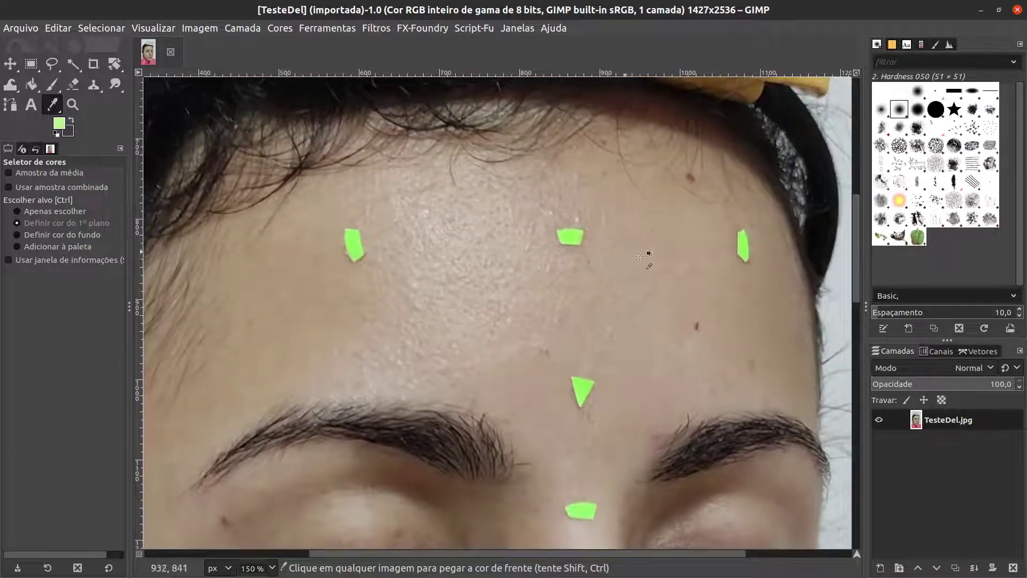
pyautogui.scroll(1, 586, 404)
pyautogui.scroll(-1, 588, 397)
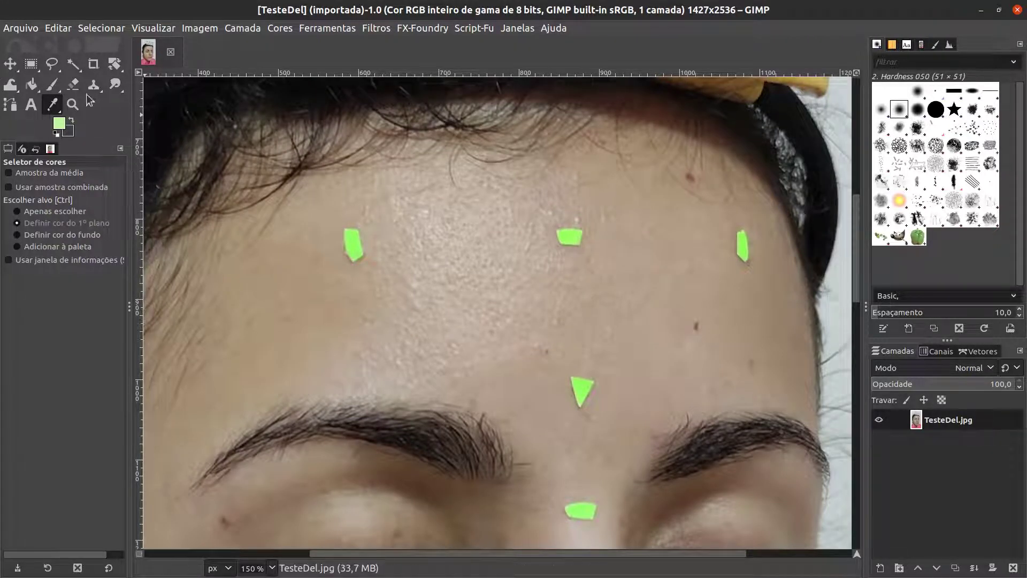
# - Open the foreground colour settings, place the dialog clear of the dots and show the RGB values on the 0..255 scale
pyautogui.click(59, 125)
pyautogui.moveTo(809, 31); pyautogui.dragTo(789, 87)
pyautogui.moveTo(873, 197); pyautogui.dragTo(920, 199)
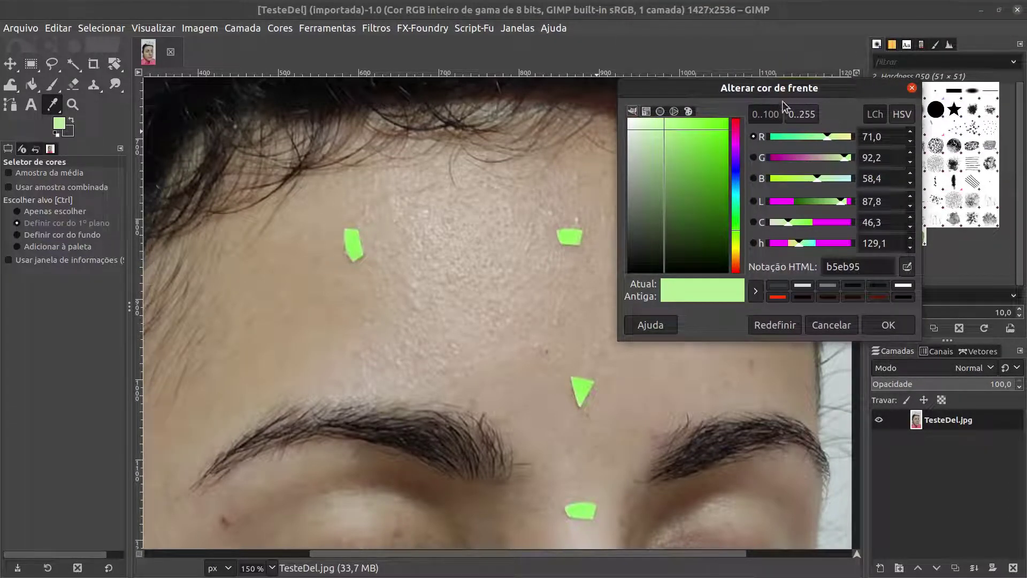
pyautogui.click(803, 119)
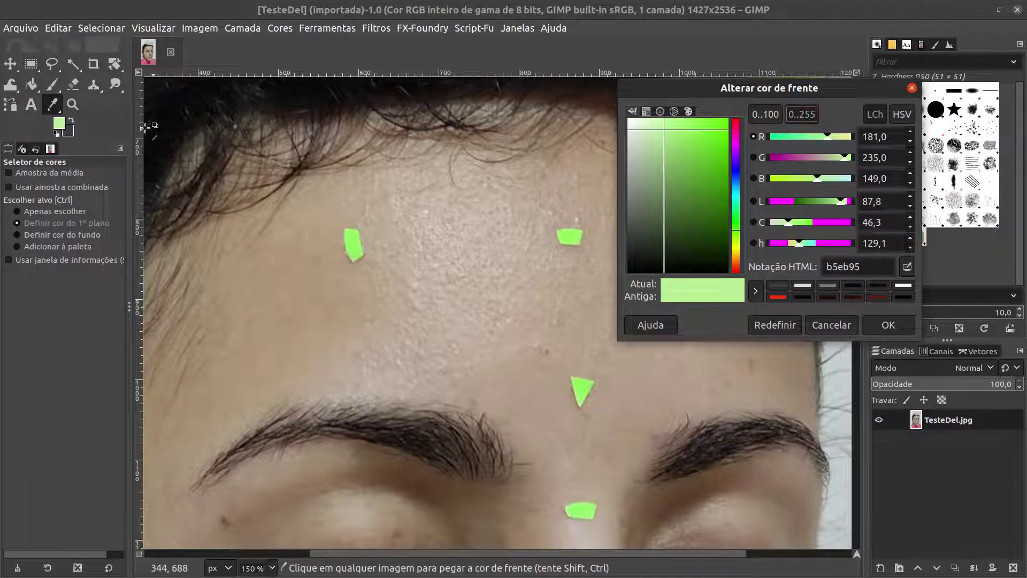
# - Sample the green of two upper forehead dots and the triangular dot above the nose with the Color Picker to read their RGB values
pyautogui.click(52, 105)
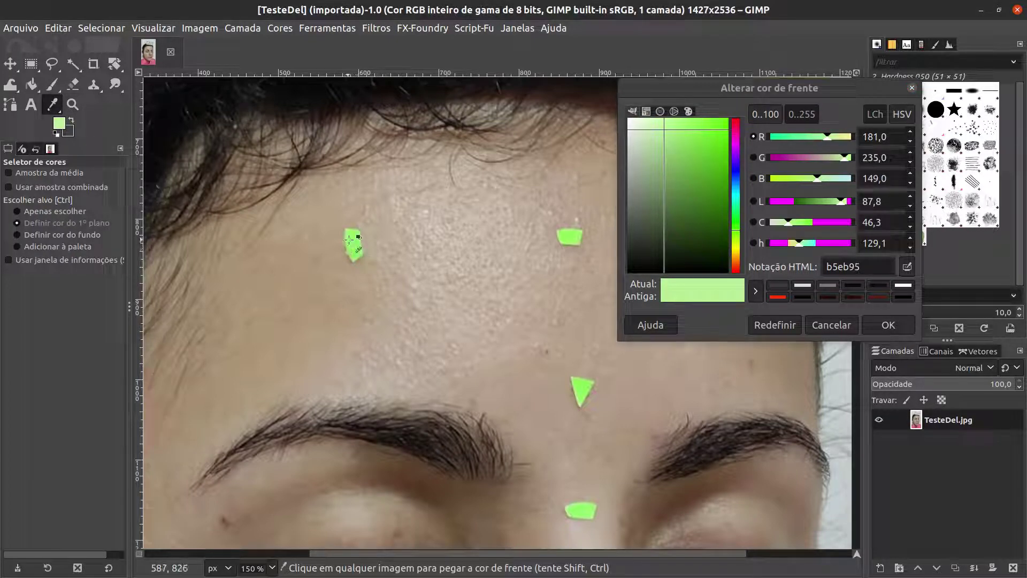
pyautogui.click(354, 241)
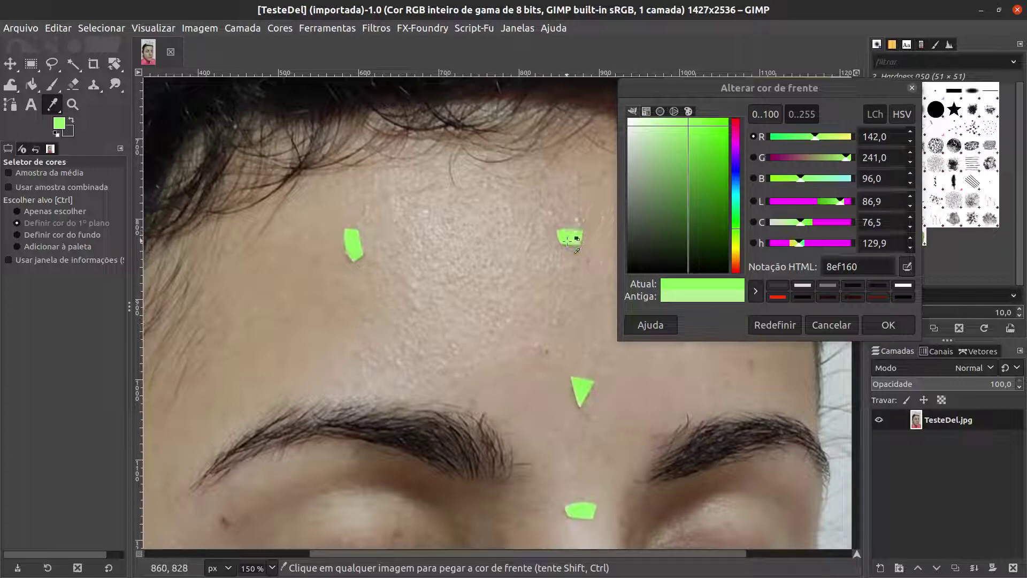
pyautogui.click(567, 240)
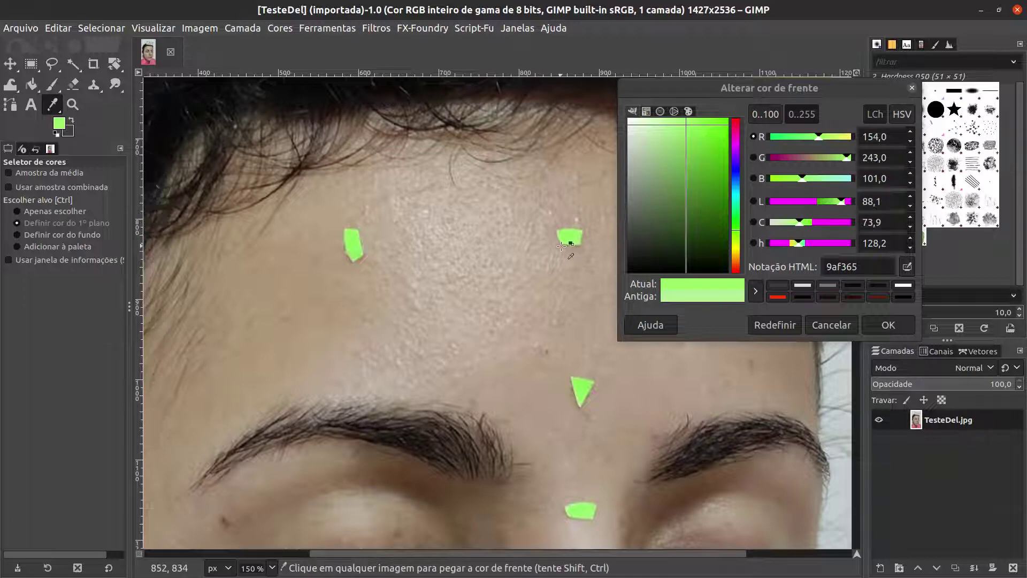
pyautogui.click(589, 385)
# - Sample the pale edge of the triangular dot between the eyebrows up close to read its RGB values, then return to the whole photo
pyautogui.moveTo(600, 393); pyautogui.dragTo(461, 364, button='middle')
pyautogui.keyDown('ctrl'); pyautogui.scroll(4, 461, 364); pyautogui.keyUp('ctrl')
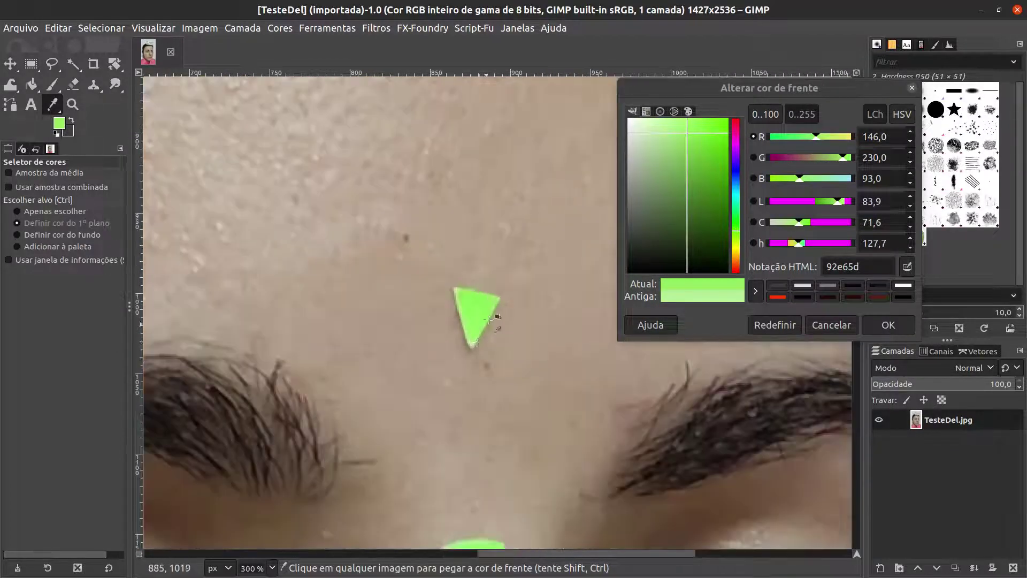
pyautogui.click(458, 374)
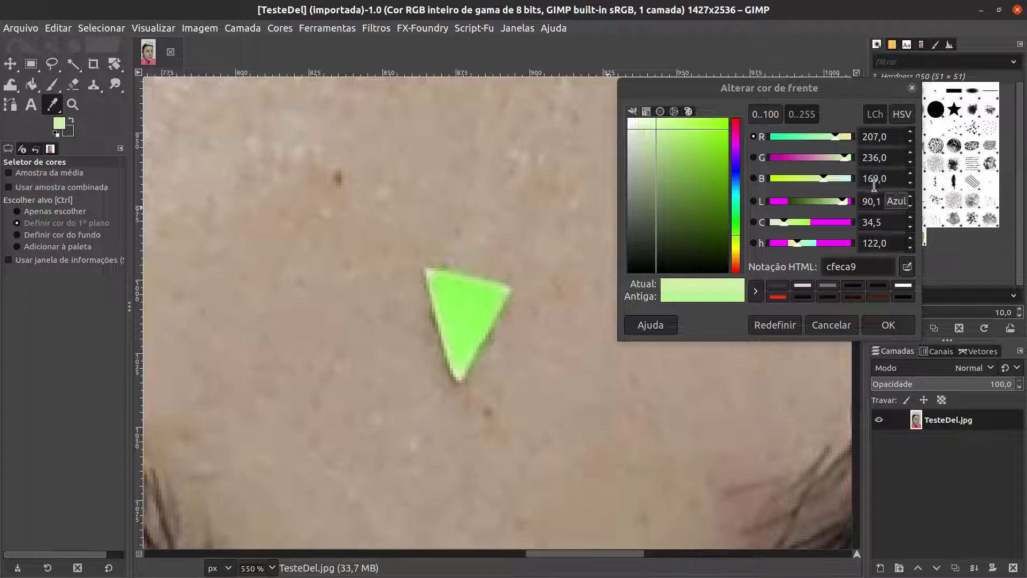
pyautogui.keyDown('ctrl'); pyautogui.scroll(-2, 411, 271); pyautogui.keyUp('ctrl')
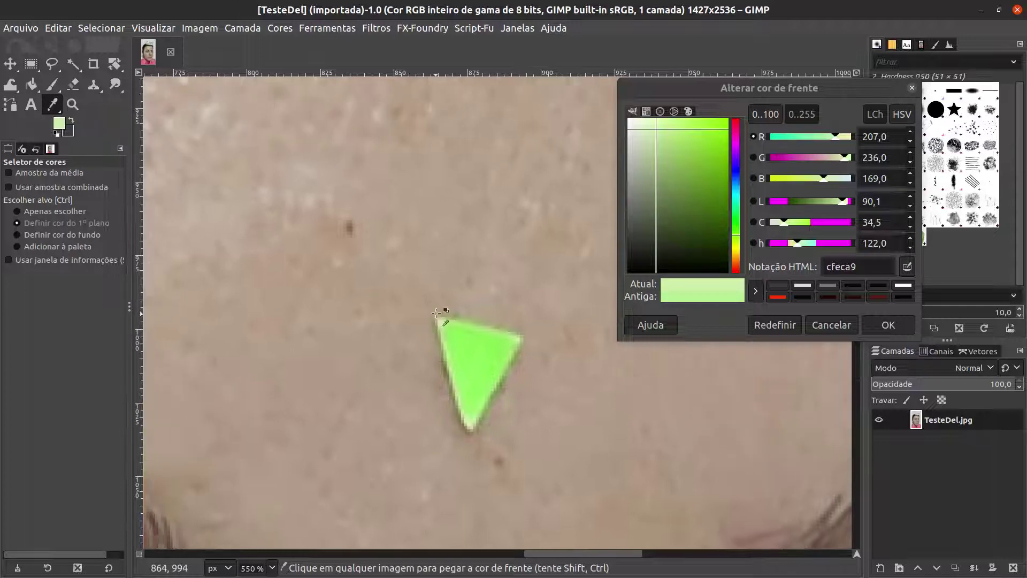
pyautogui.scroll(-2, 489, 369)
pyautogui.keyDown('ctrl'); pyautogui.scroll(-6, 492, 329); pyautogui.keyUp('ctrl')
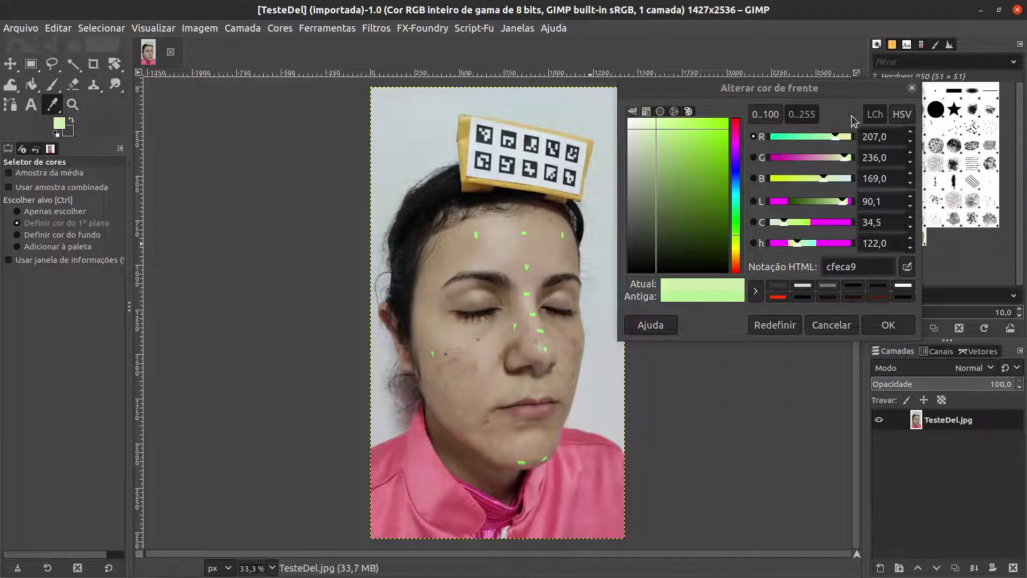
# - Close the colour dialog and GIMP, and arrange the cleaned and dotted test images side by side
pyautogui.click(912, 88)
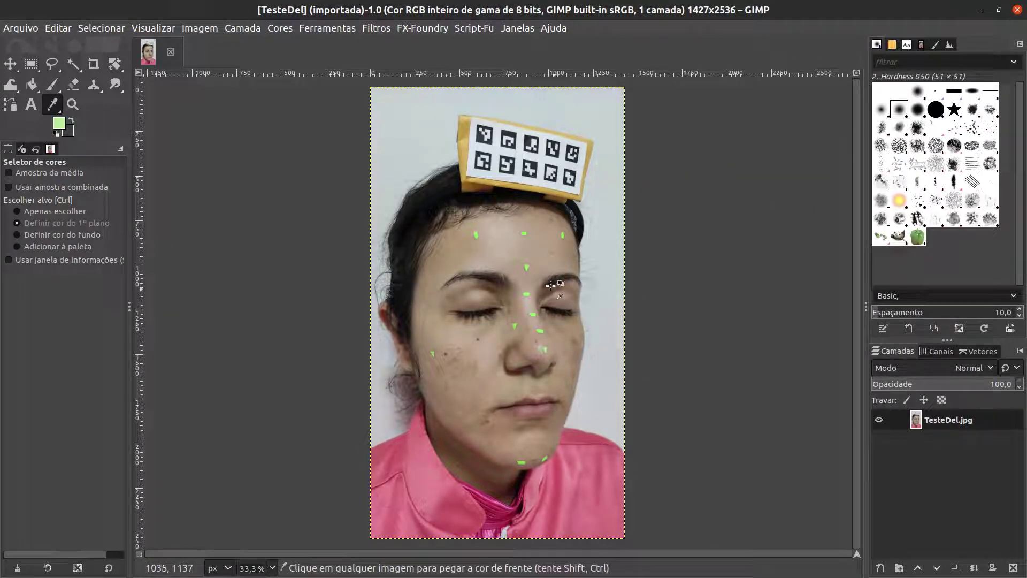
pyautogui.click(1015, 11)
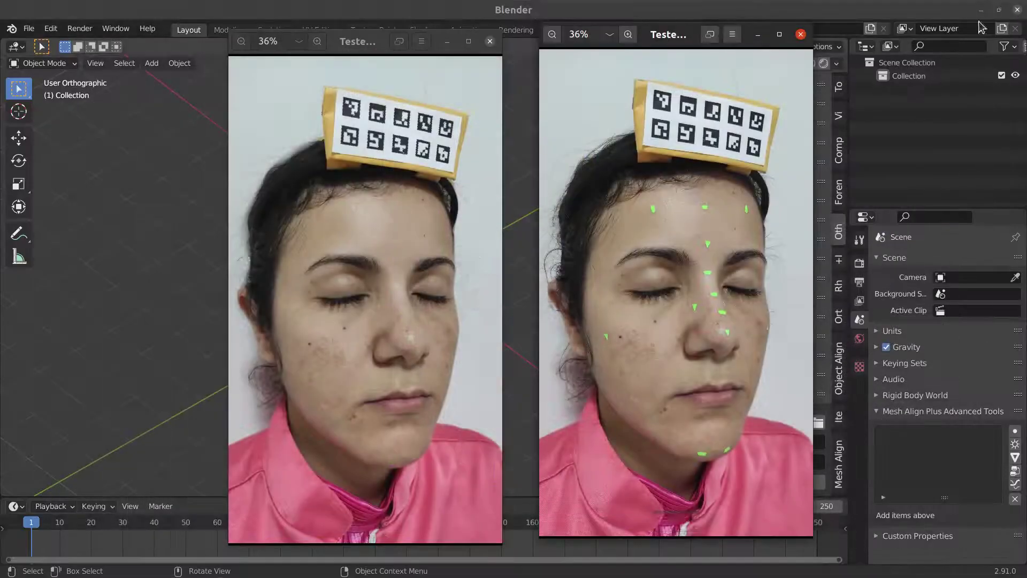
pyautogui.moveTo(353, 47); pyautogui.dragTo(289, 36)
pyautogui.moveTo(656, 37); pyautogui.dragTo(583, 31)
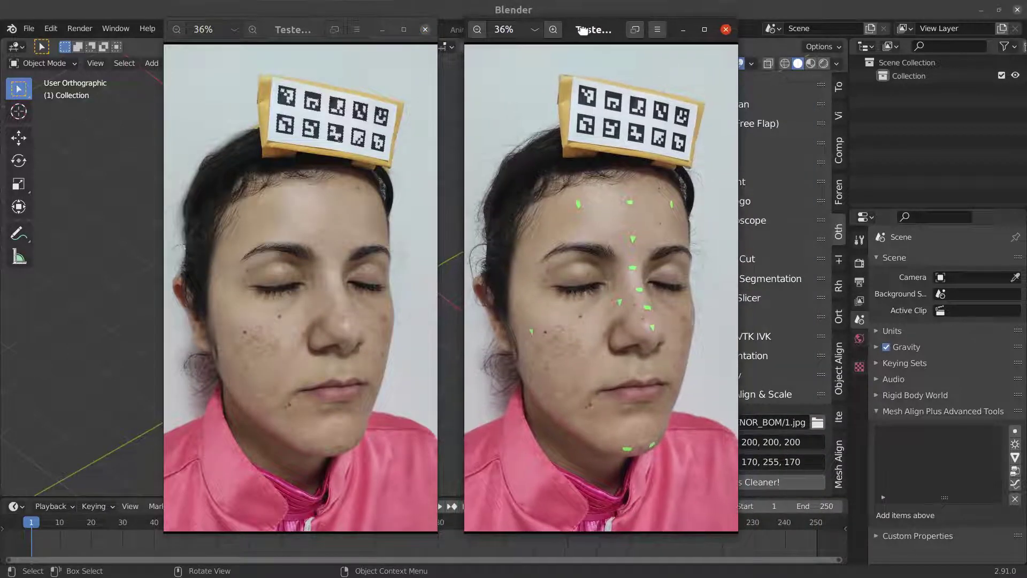